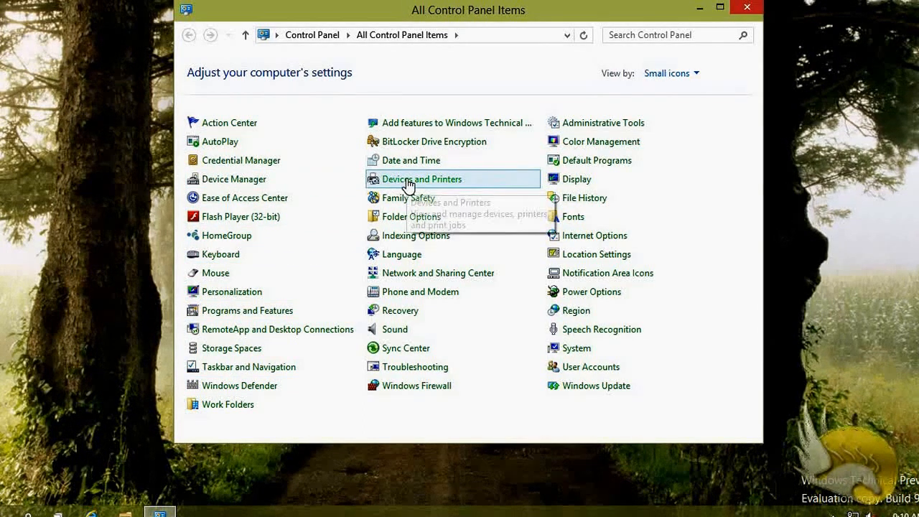
Open Devices and Printers and select the Canon Inkjet MP560 series printer
left_click(408, 185)
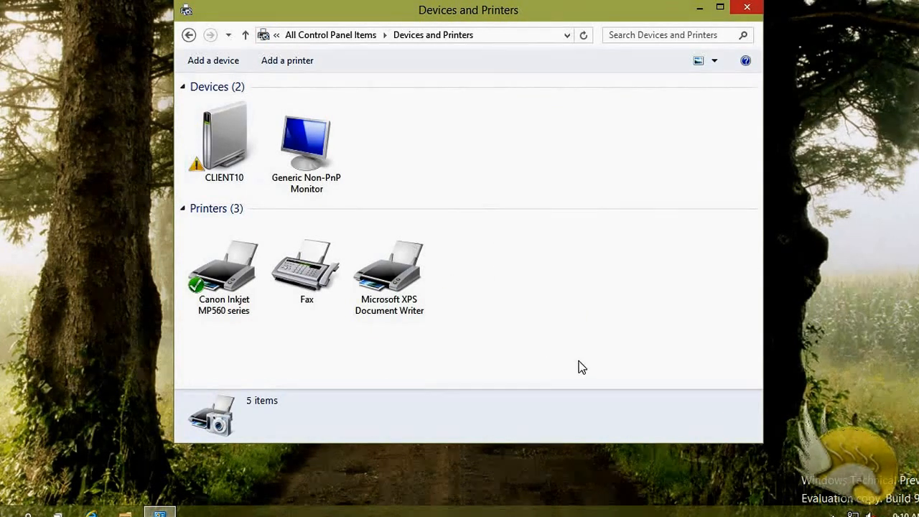
left_click(228, 277)
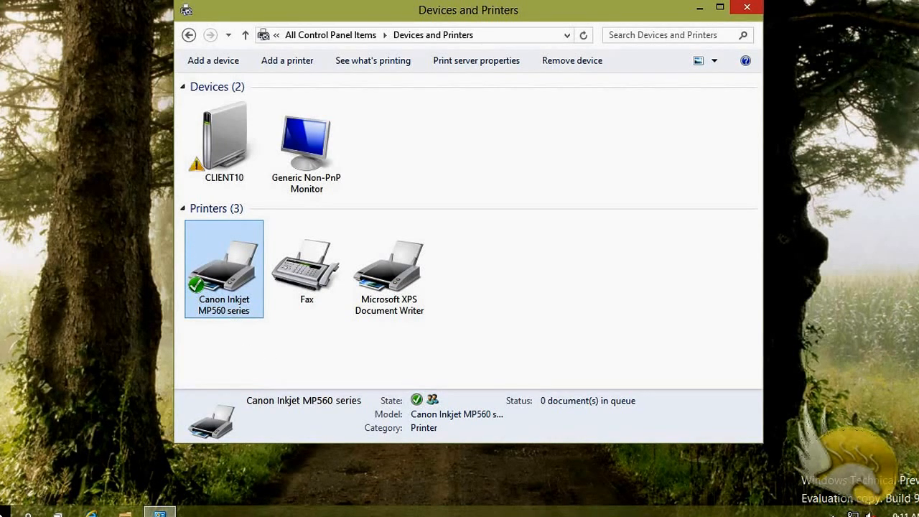
Open text.txt from the Docs folder on Local Disk (C:) and bring up its print options
left_click(125, 512)
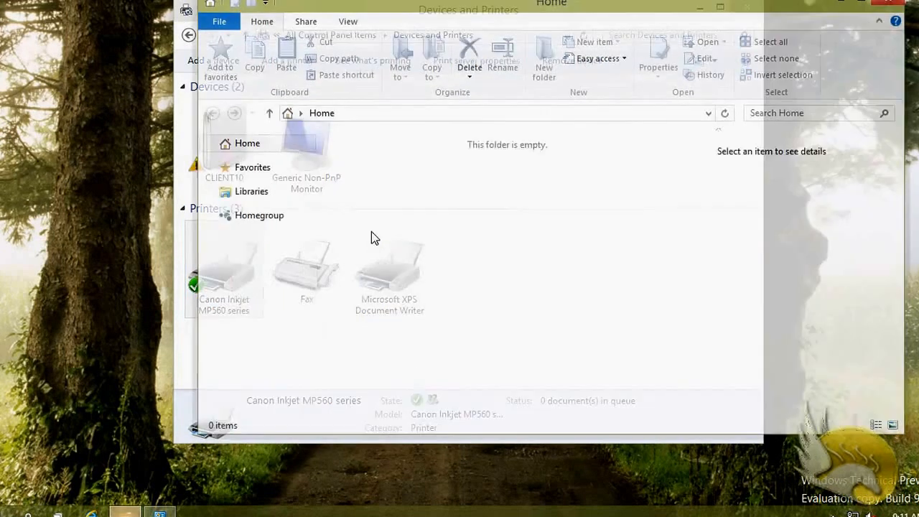
double_click(439, 338)
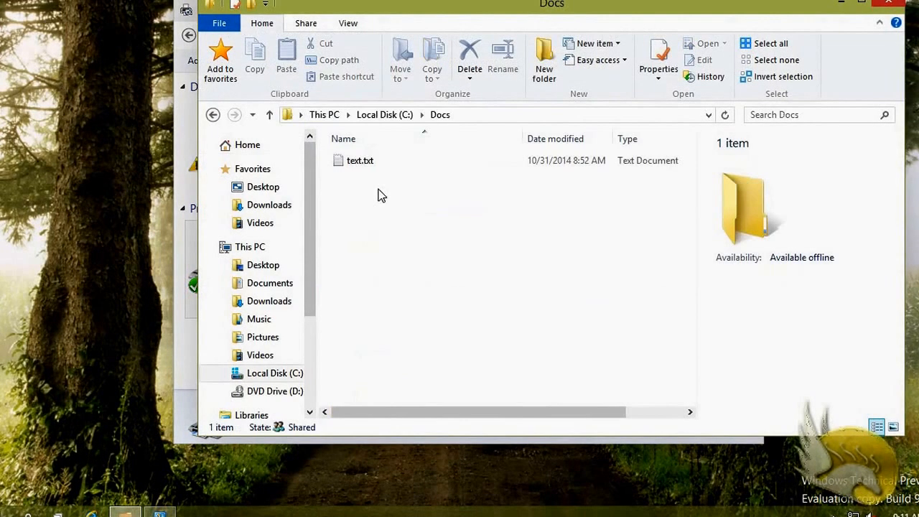
double_click(363, 163)
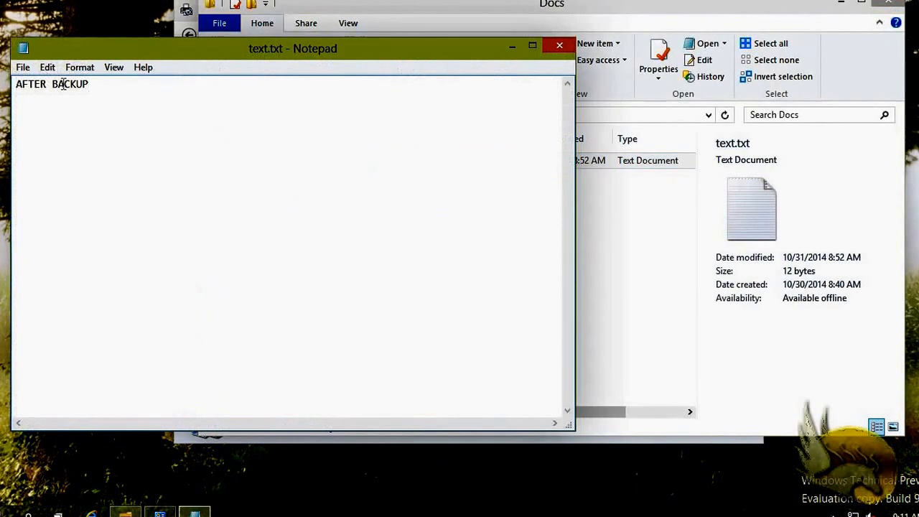
left_click(23, 67)
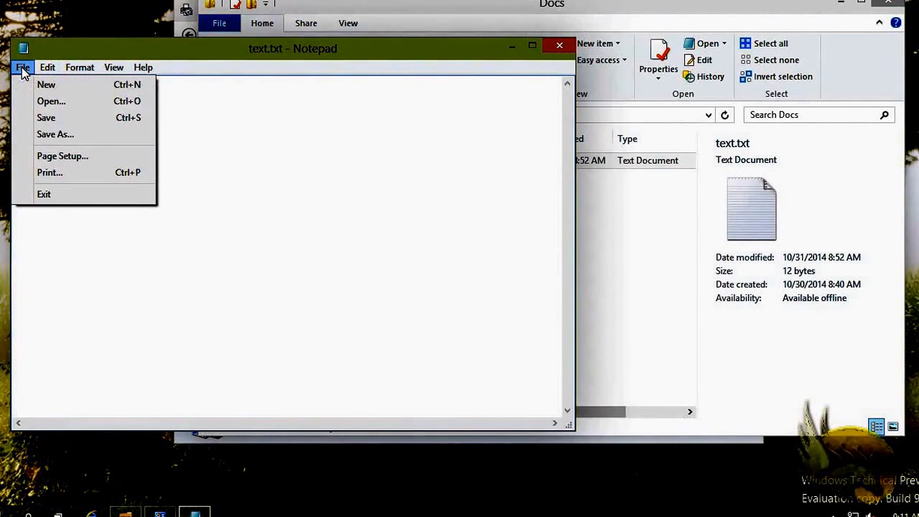
left_click(50, 173)
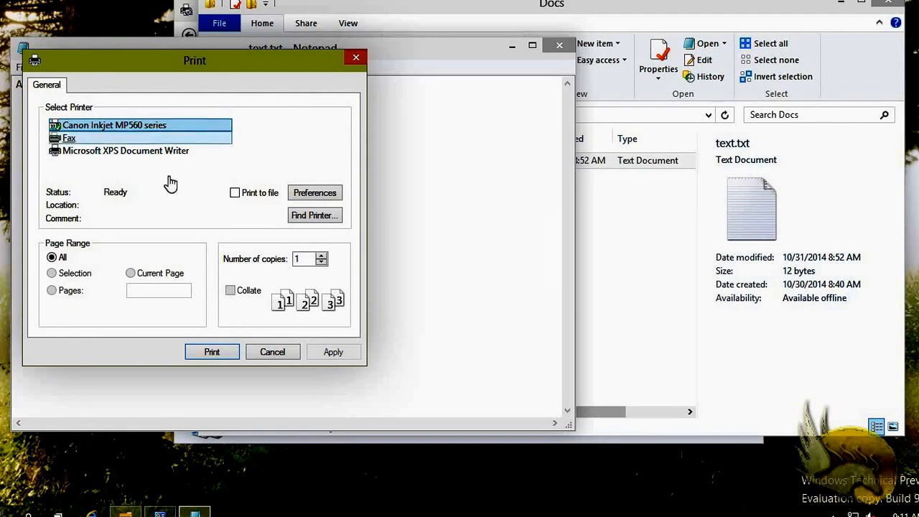
Review the orientation, double-sided printing and page order choices in the Canon printer's layout preferences
left_click(303, 195)
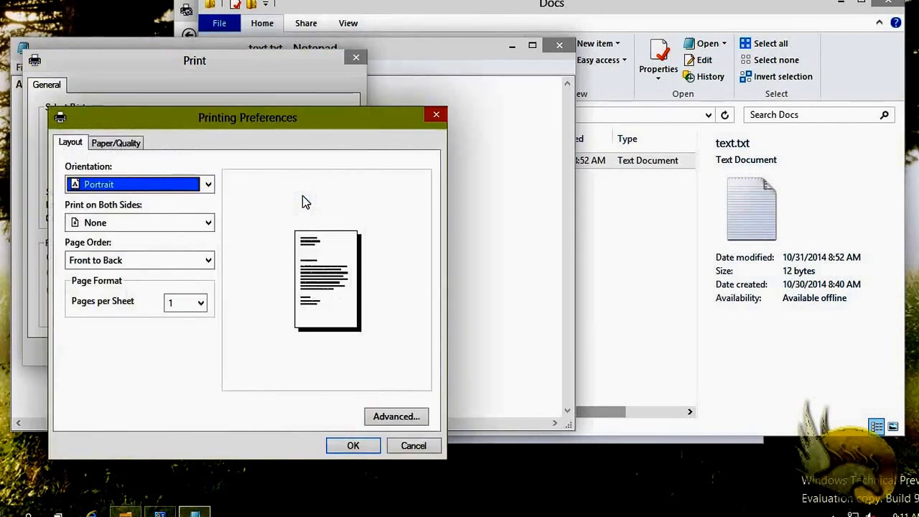
left_click(208, 186)
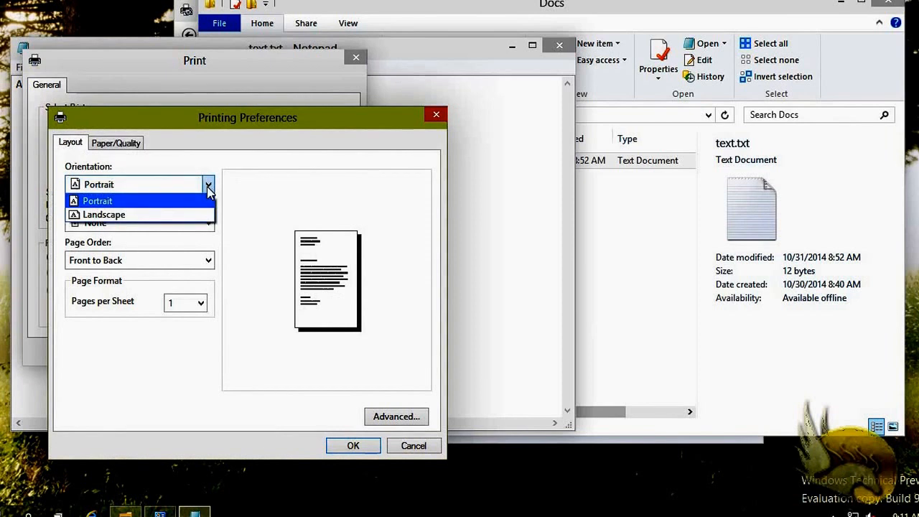
left_click(208, 186)
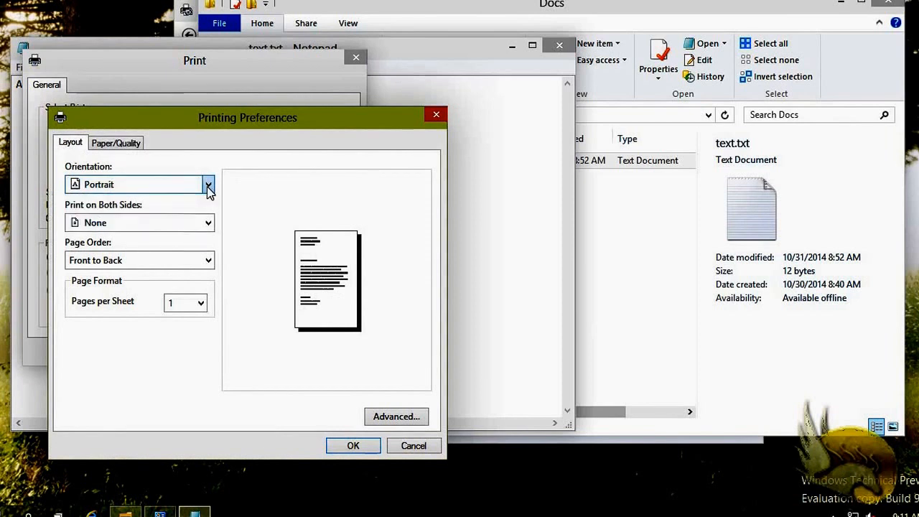
left_click(209, 222)
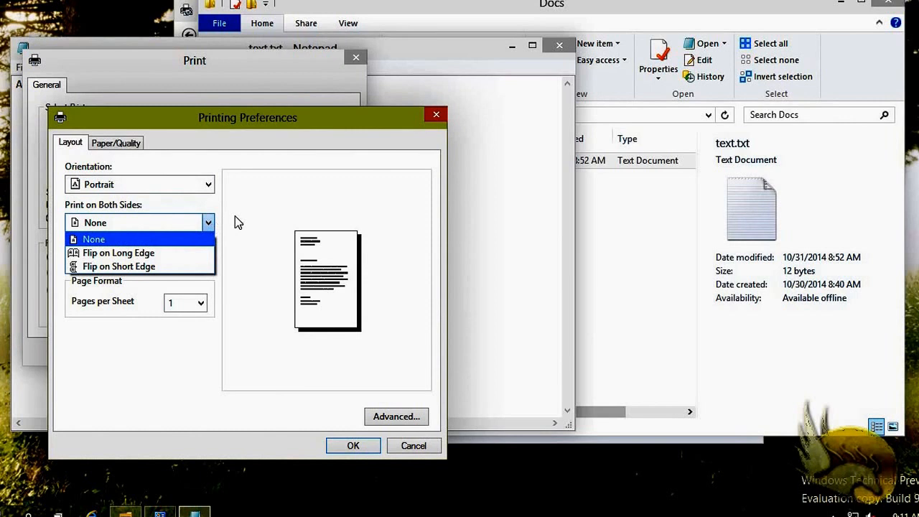
left_click(235, 216)
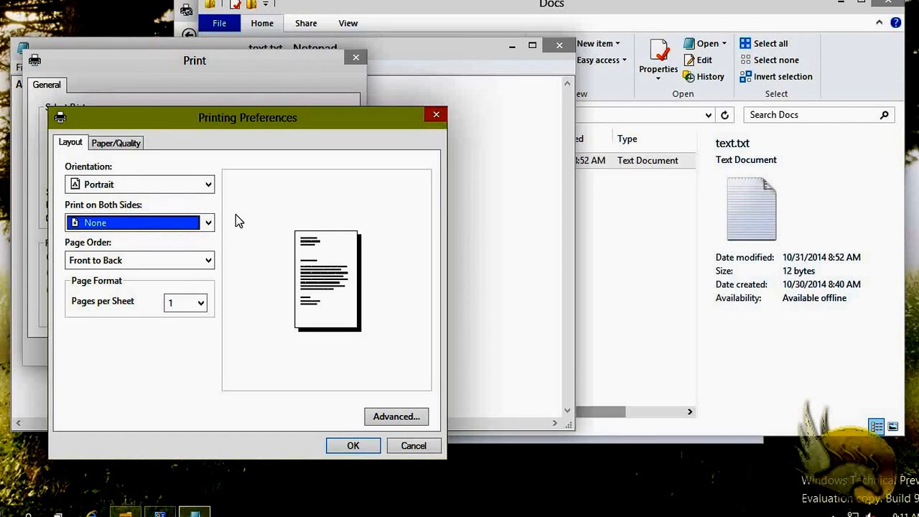
left_click(209, 262)
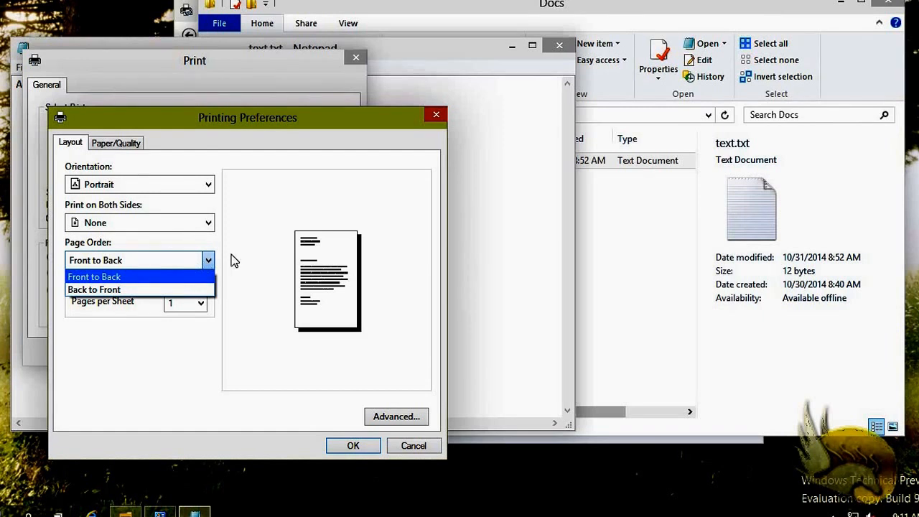
left_click(231, 260)
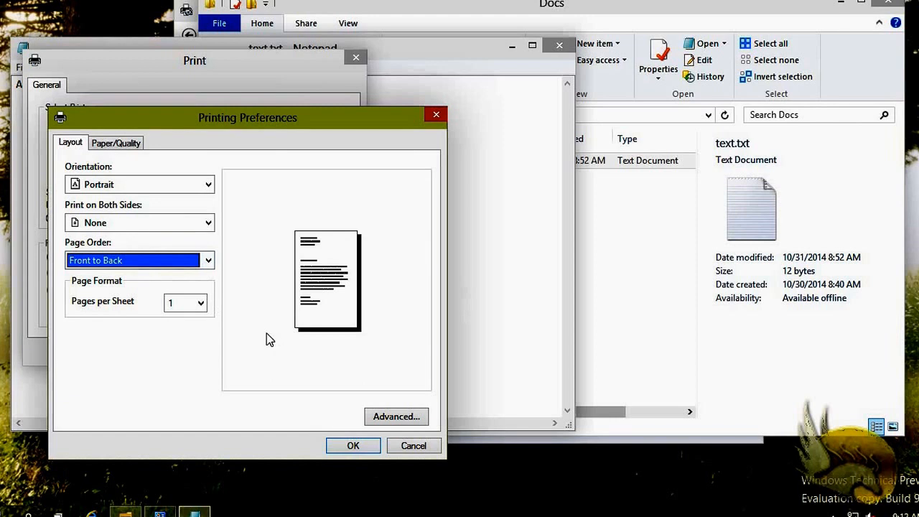
Review the paper size and color choices in the printer's advanced options, leaving without applying changes
left_click(383, 415)
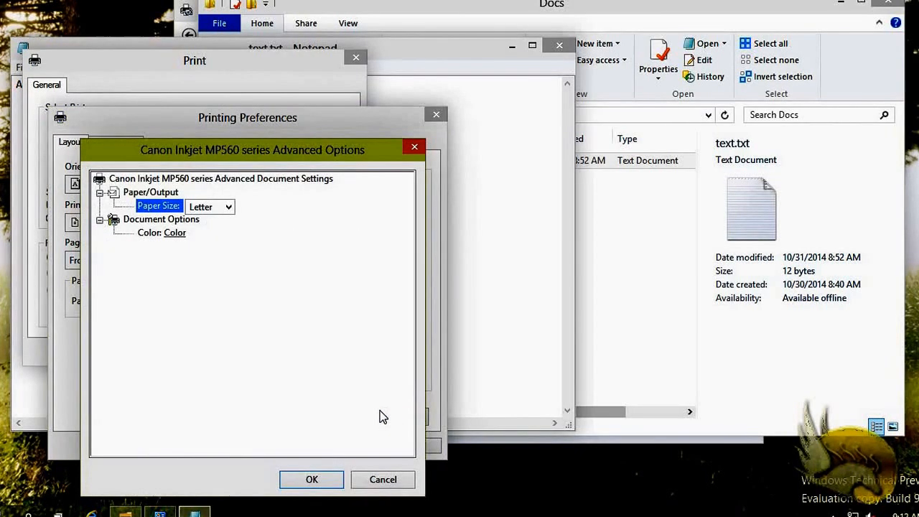
left_click(229, 210)
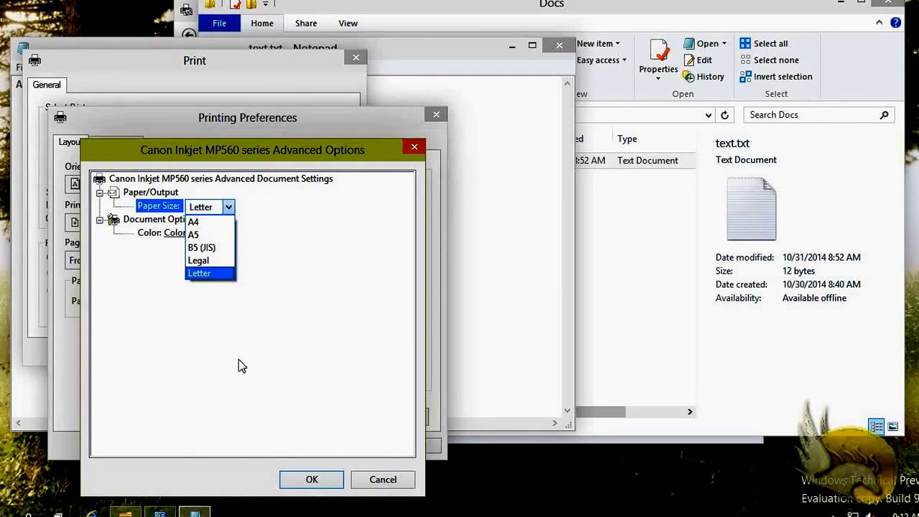
left_click(301, 309)
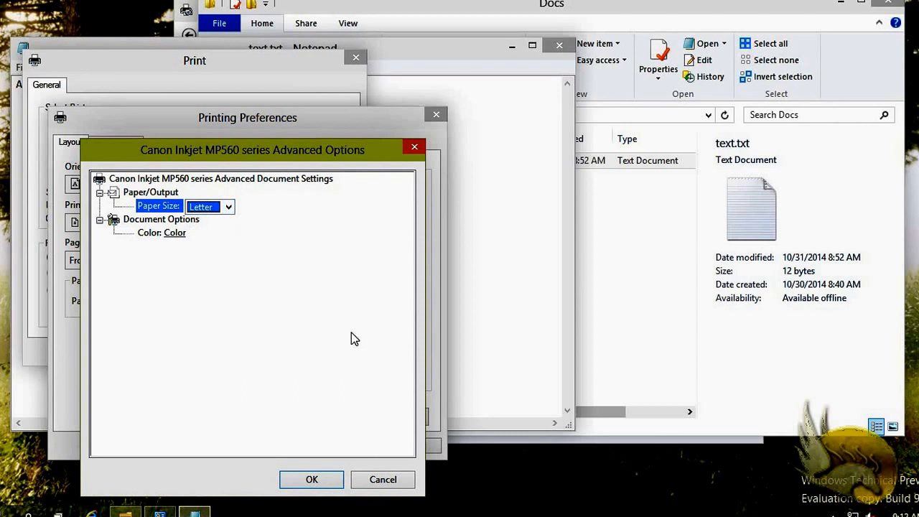
left_click(175, 234)
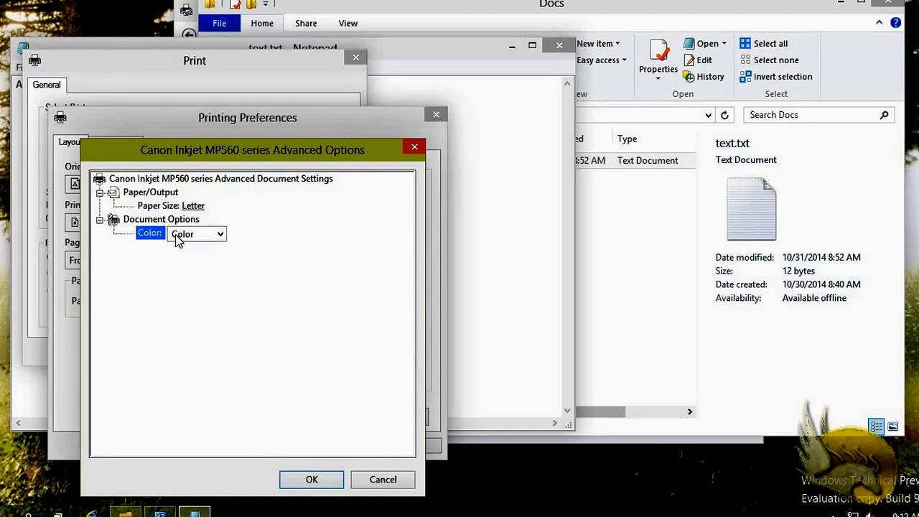
left_click(220, 235)
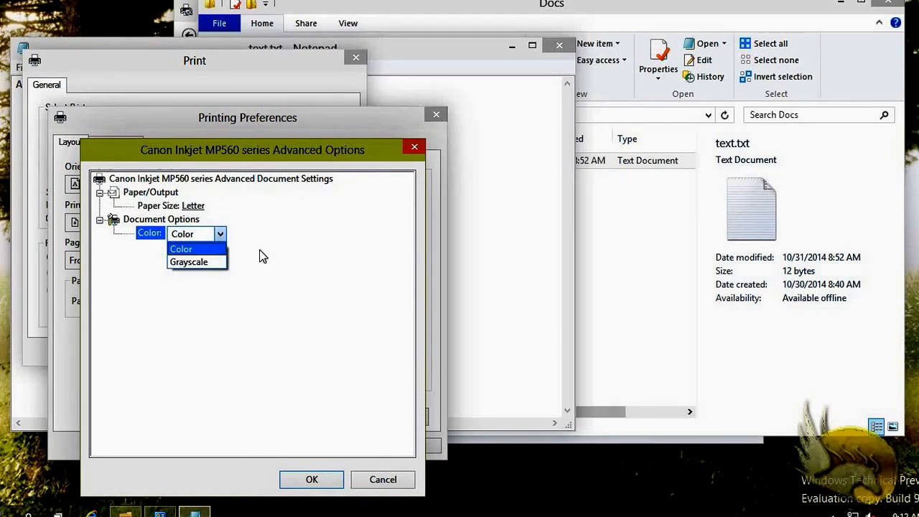
key("Escape")
left_click(383, 479)
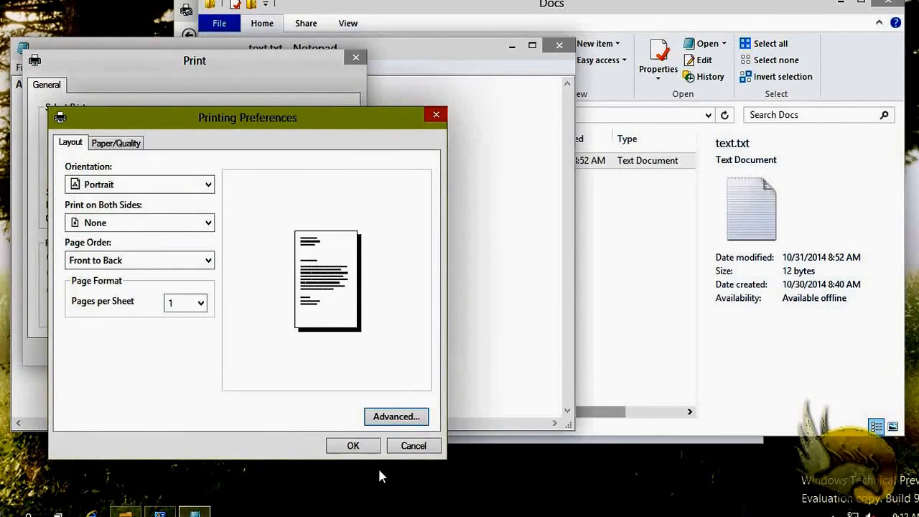
Cancel printing text.txt, close the document and return to Devices and Printers
left_click(409, 446)
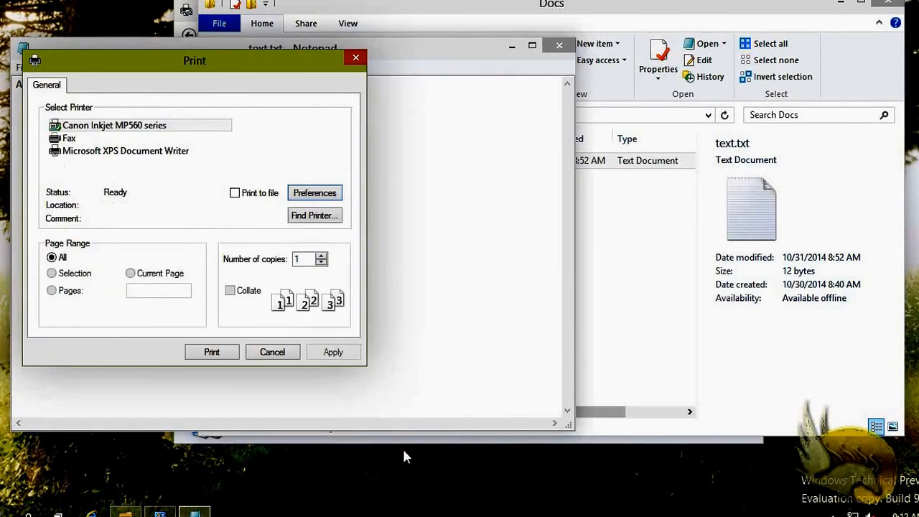
left_click(273, 352)
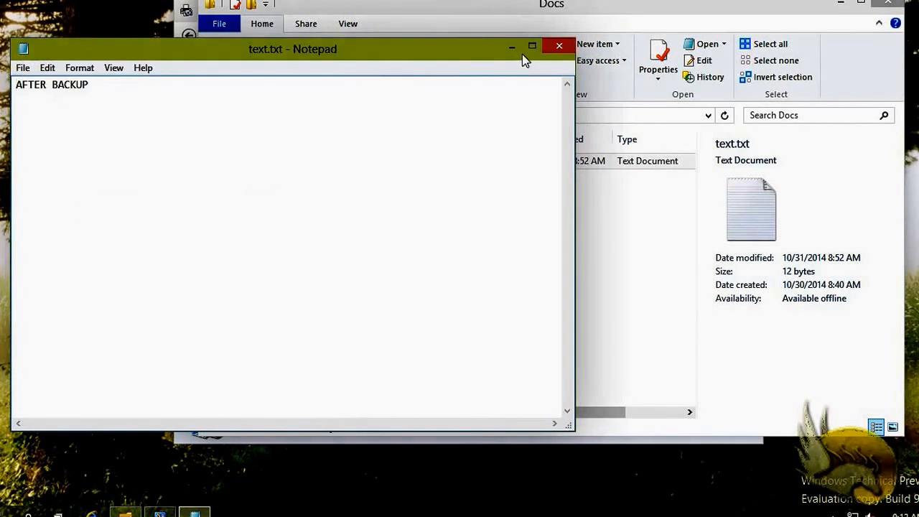
left_click(560, 46)
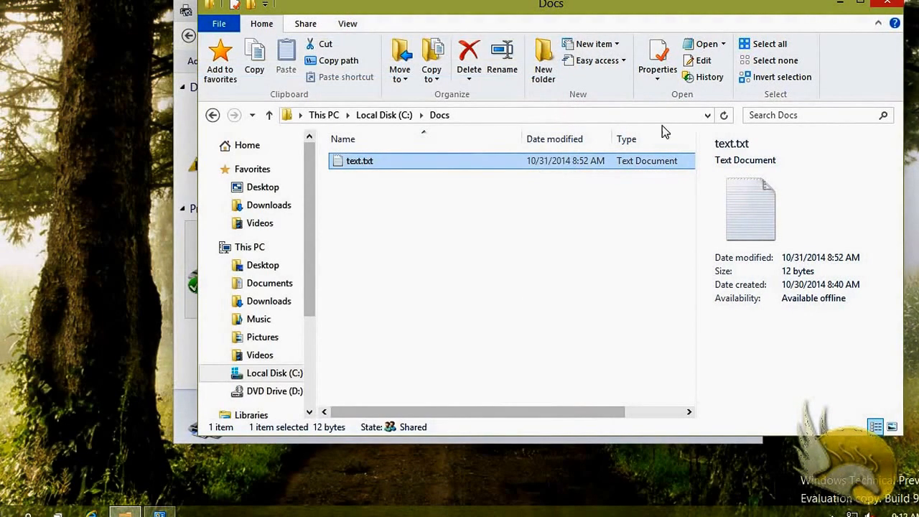
left_click(839, 6)
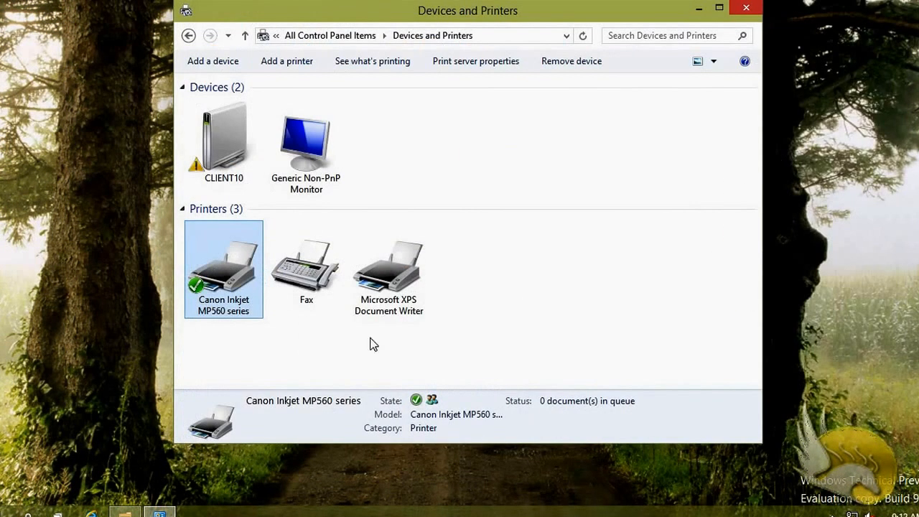
Open the Canon Inkjet MP560 series printer properties and check the printing preferences reachable from the general settings
right_click(232, 266)
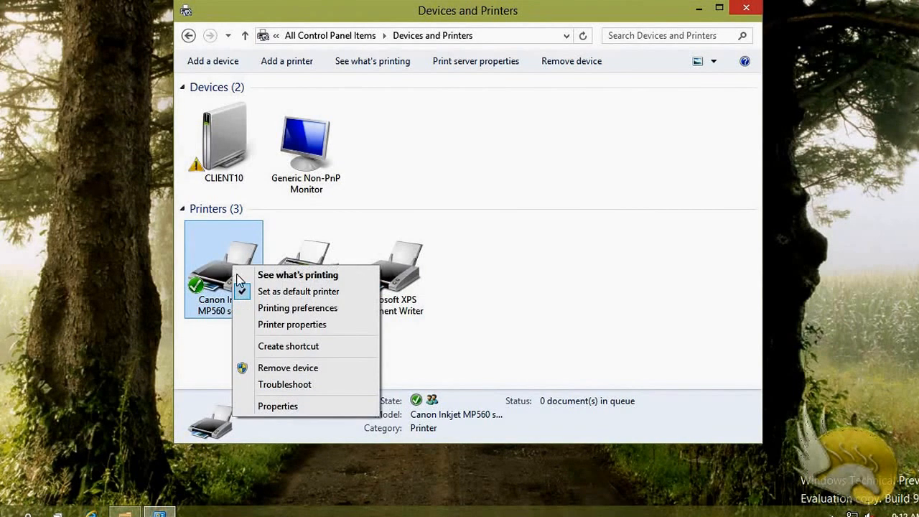
left_click(308, 324)
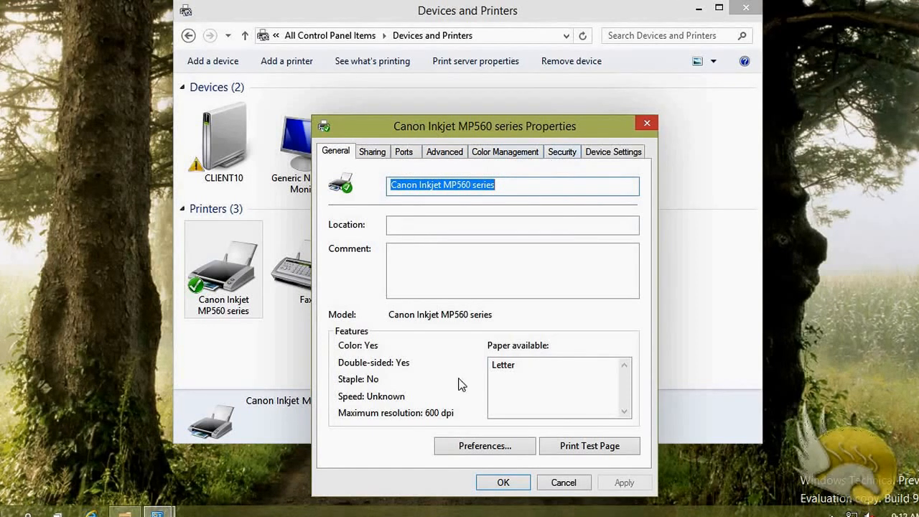
left_click(480, 448)
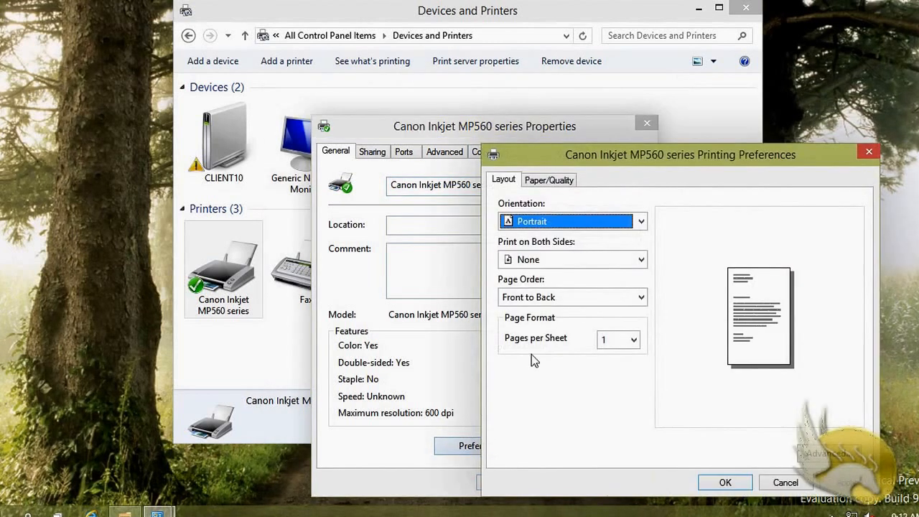
left_click(869, 151)
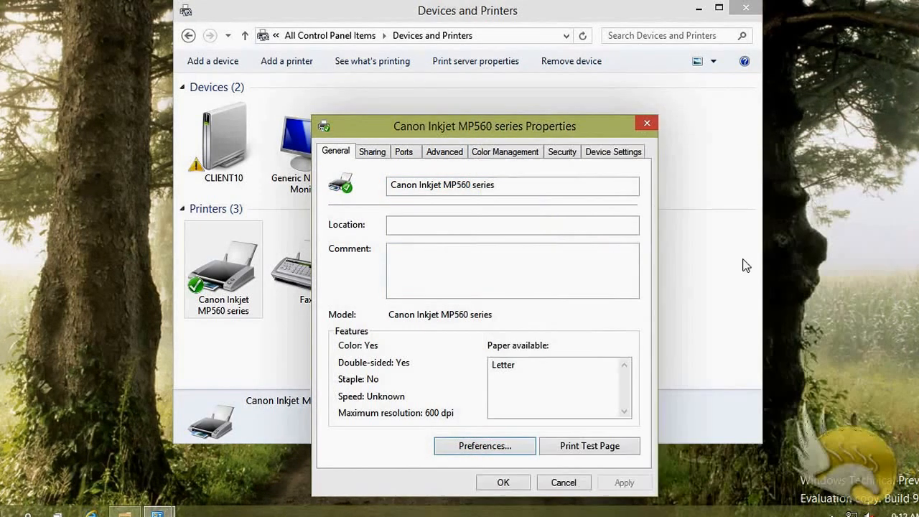
Examine the printer's share name, its port assignment, and its advanced priority and spooling settings
left_click(370, 156)
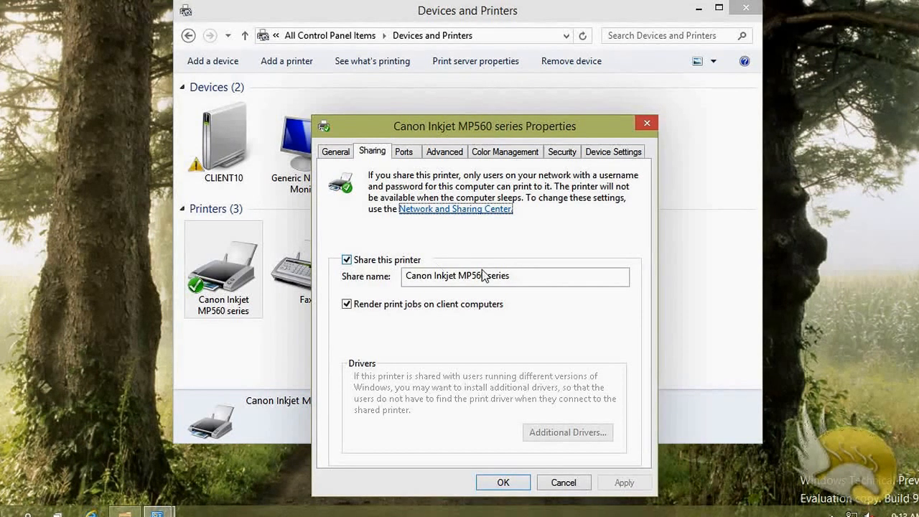
left_click_drag(525, 277, 402, 277)
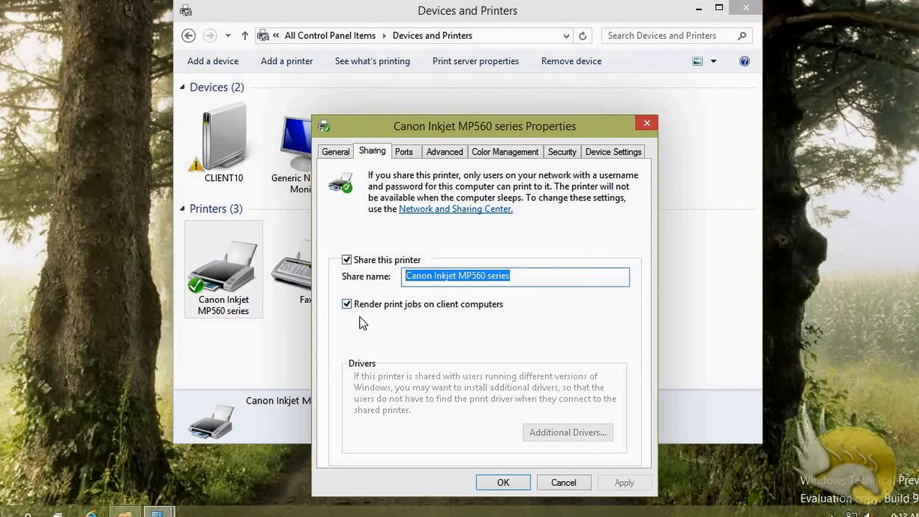
left_click(404, 154)
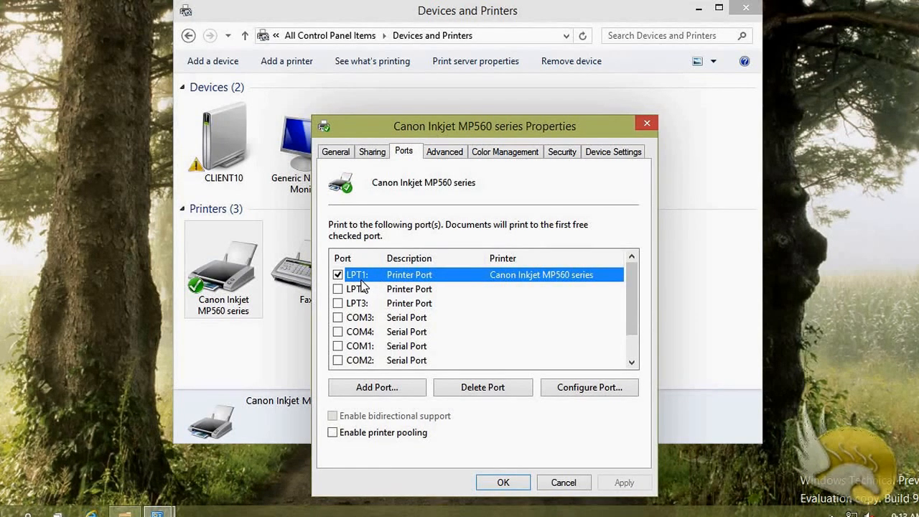
left_click(448, 155)
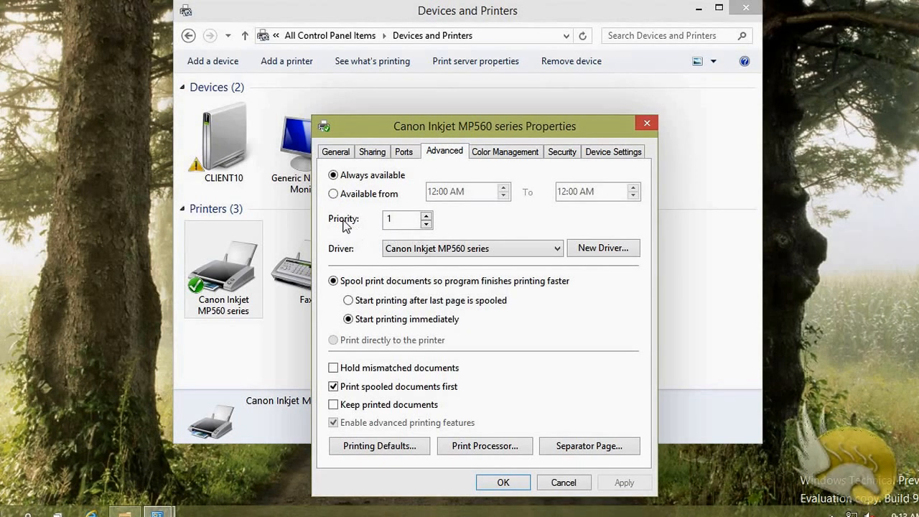
double_click(408, 220)
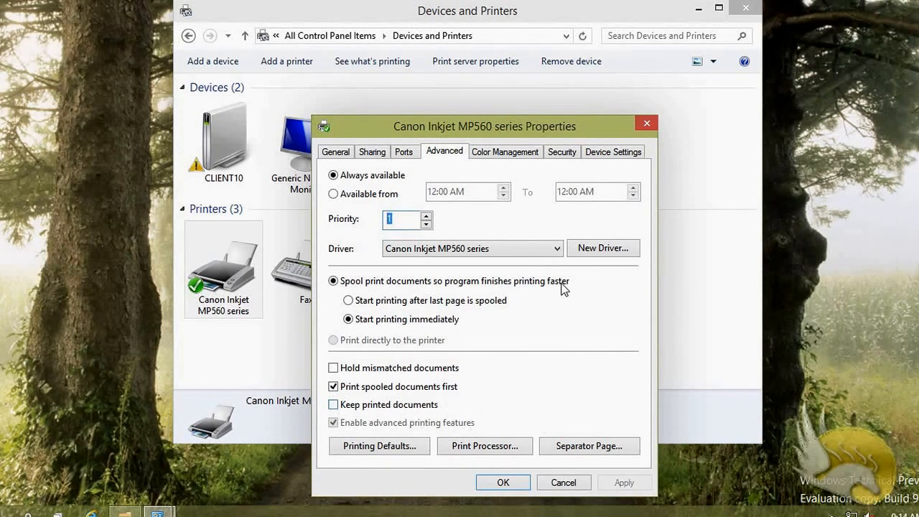
Open the color management settings from the Canon printer's properties
left_click(505, 153)
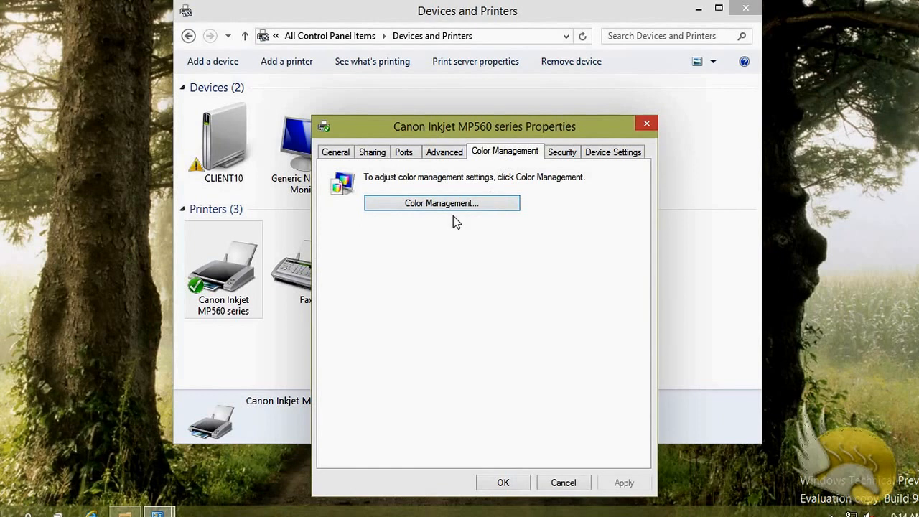
left_click(497, 204)
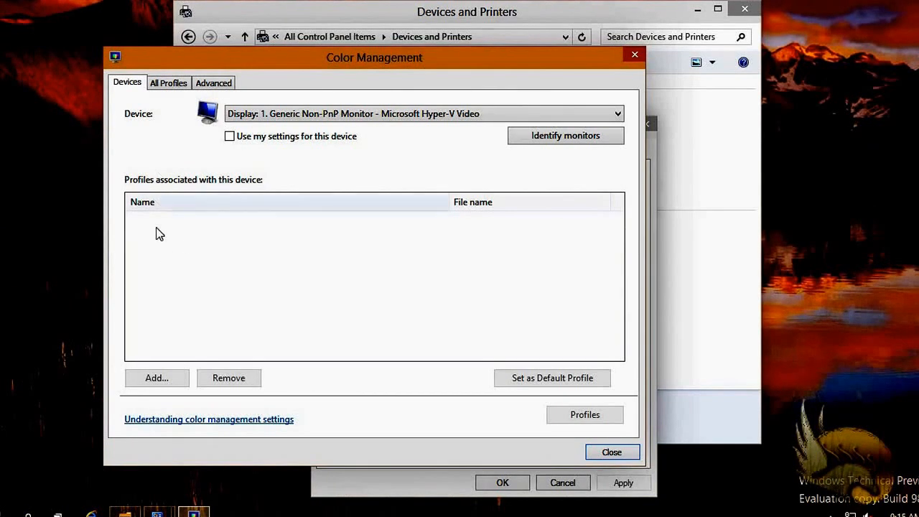
Examine the installed color profiles and the advanced Windows Color System defaults, and close the color management settings
left_click(173, 84)
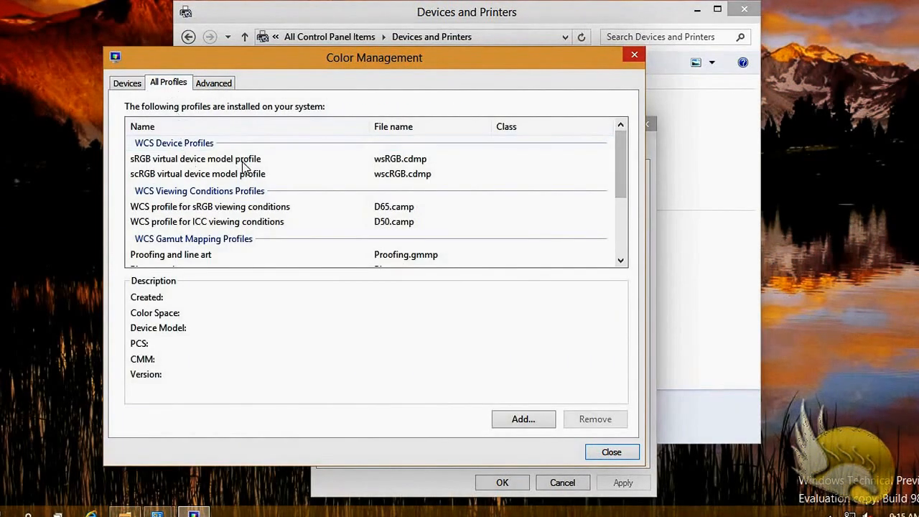
left_click(160, 159)
scroll(168, 165, "down", 3)
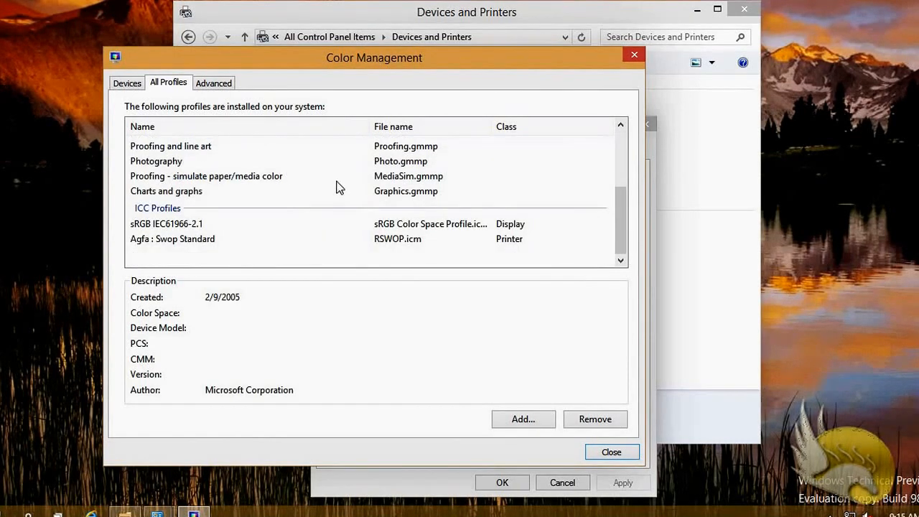
left_click(215, 84)
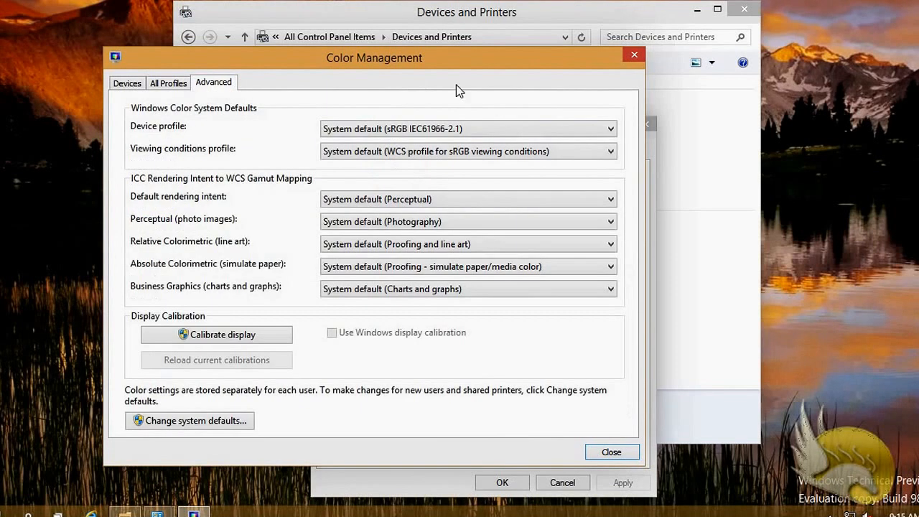
left_click(633, 56)
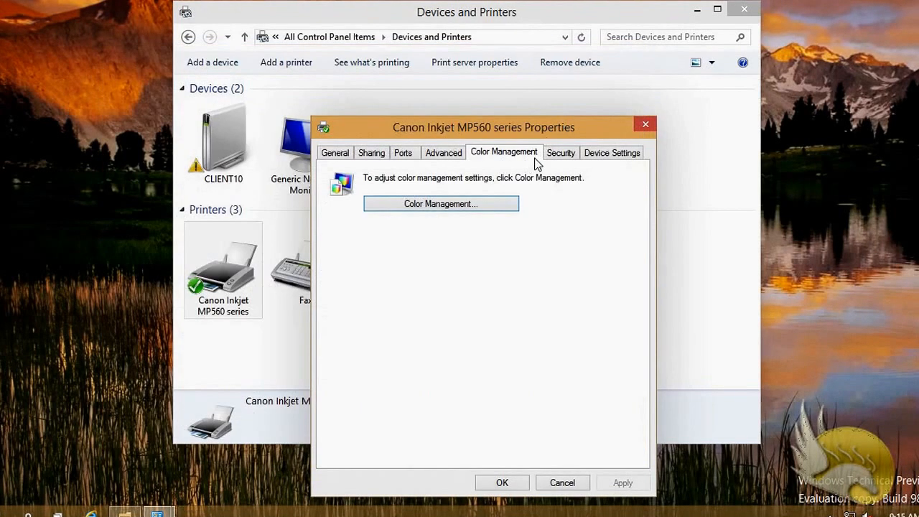
Check the Canon printer's security permissions for Everyone and for the individual user account, and dismiss the printer properties
left_click(560, 154)
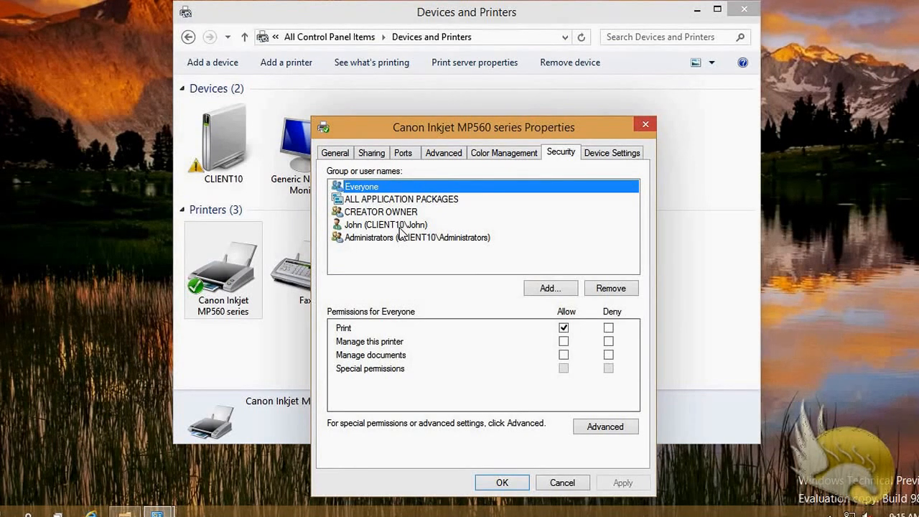
left_click(400, 226)
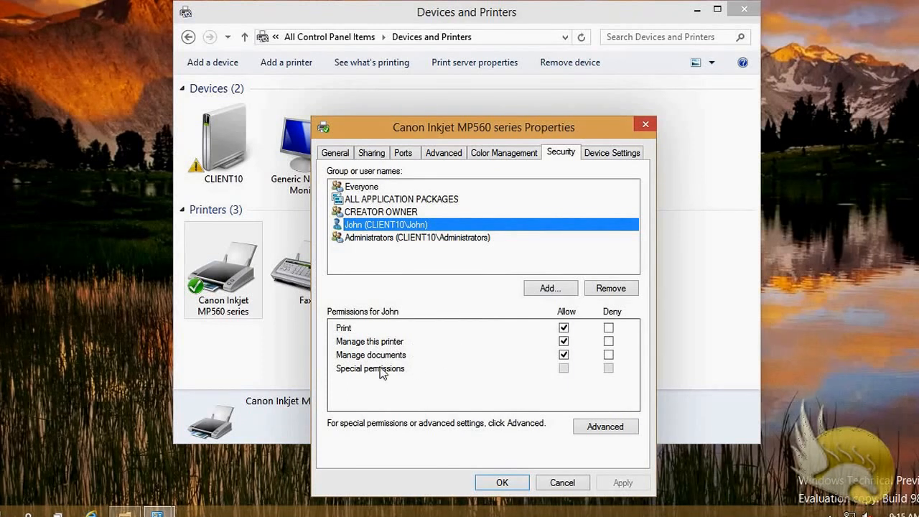
left_click(556, 483)
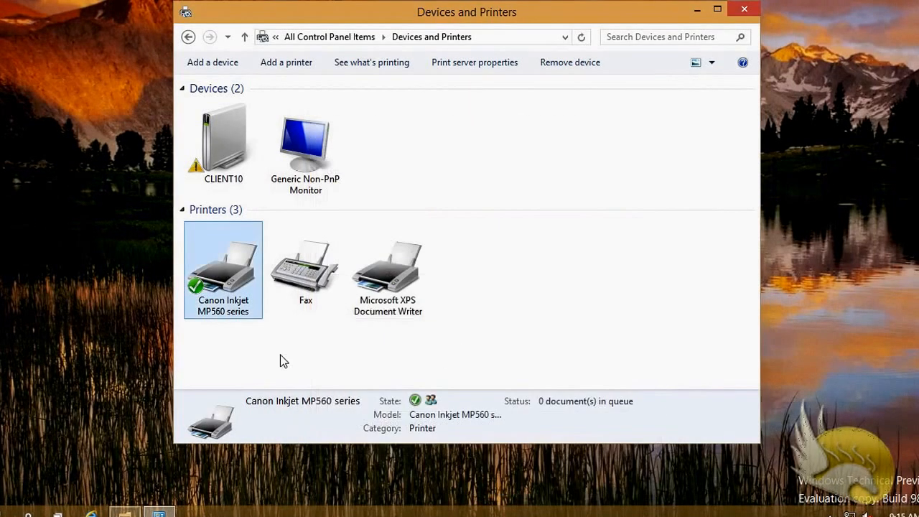
Open the Canon Inkjet MP560 series print queue and widen its window to show the Port column
right_click(225, 291)
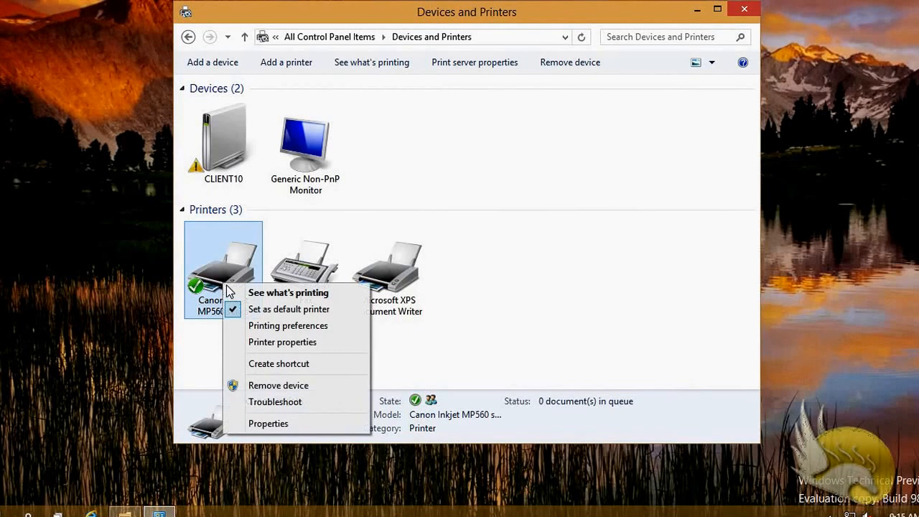
left_click(297, 293)
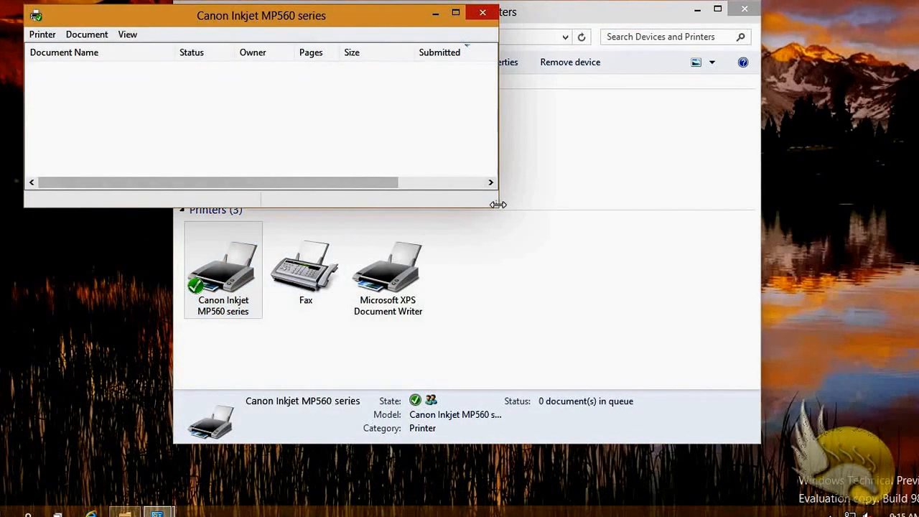
left_click_drag(494, 204, 752, 204)
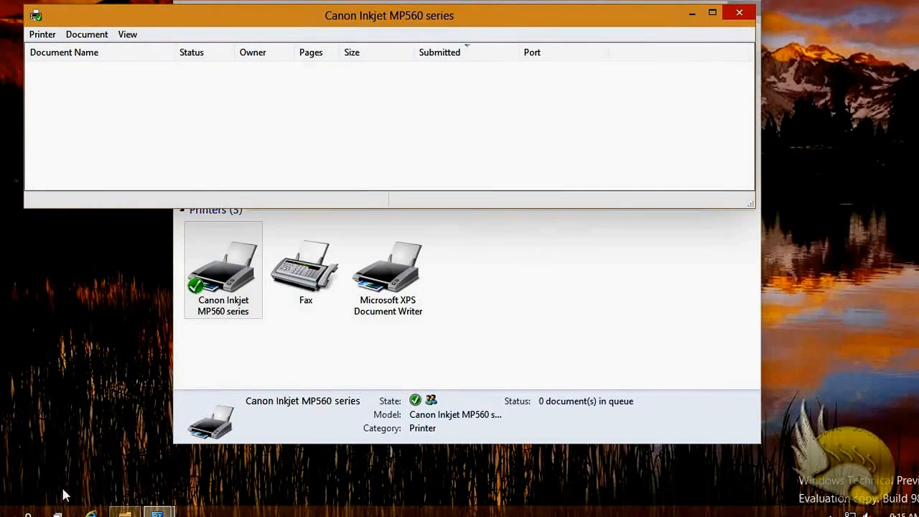
Open text.txt from the Docs folder, print it on the Canon Inkjet MP560 series and close the document
left_click(125, 511)
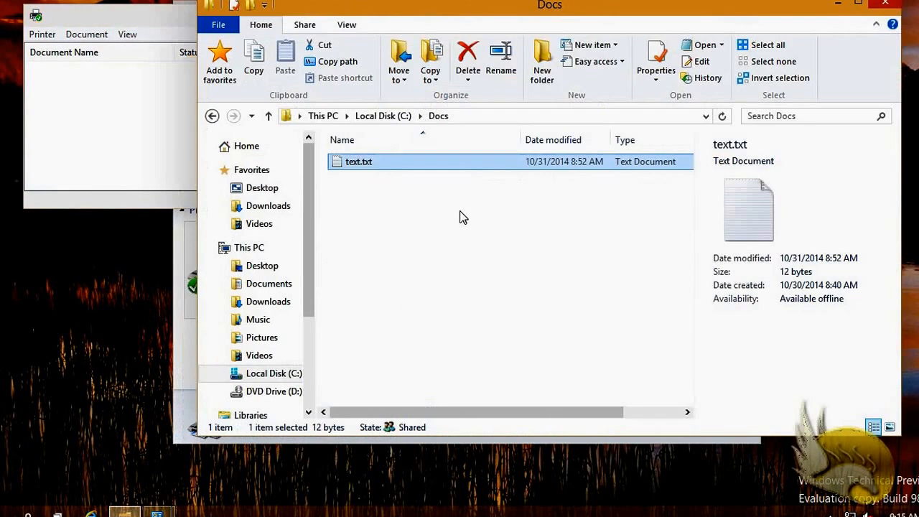
double_click(352, 163)
left_click(21, 69)
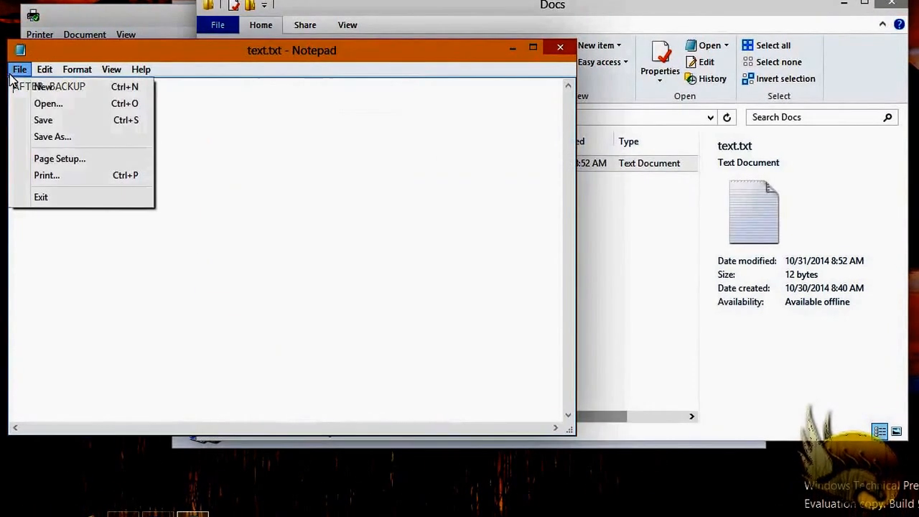
left_click(51, 177)
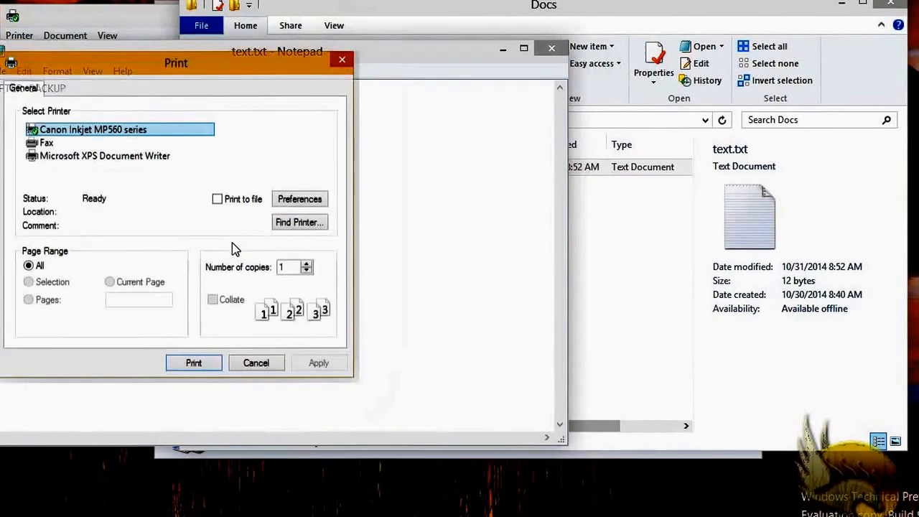
left_click(193, 365)
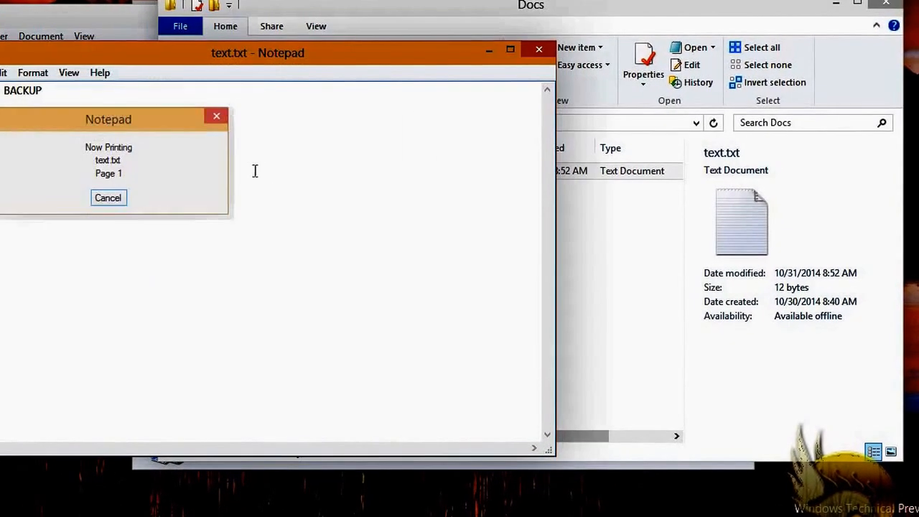
left_click(537, 51)
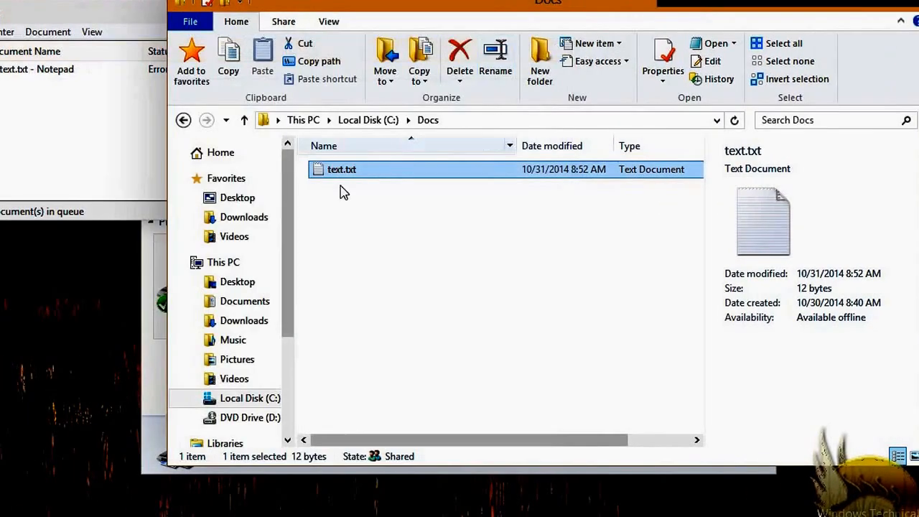
Examine the text.txt job in the Canon print queue and its document properties, and close the properties
left_click(93, 179)
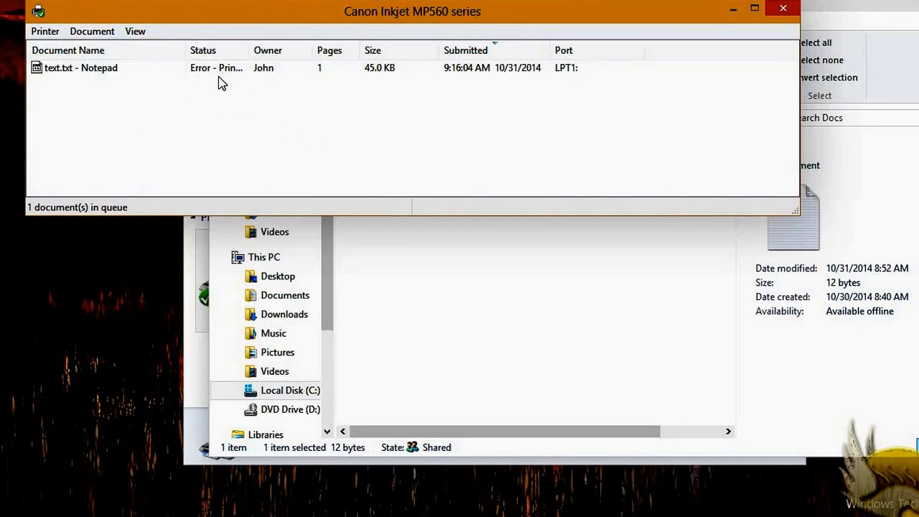
right_click(72, 72)
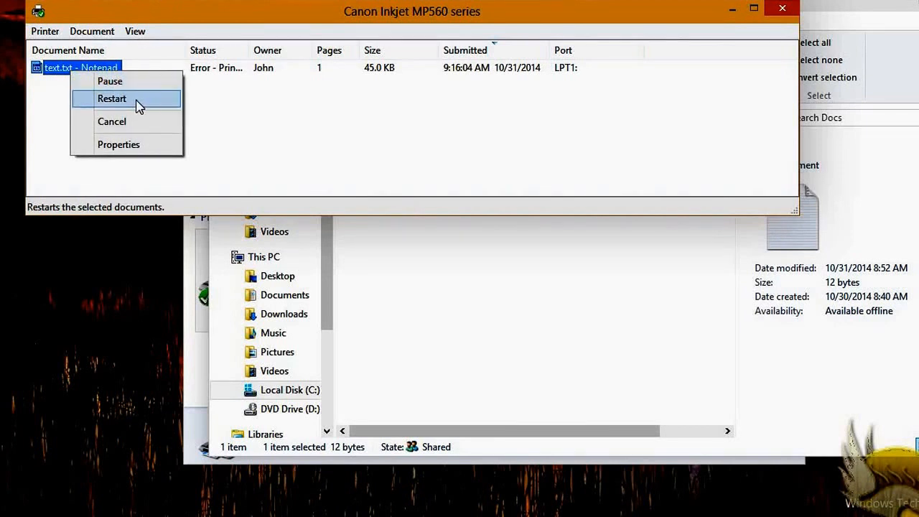
left_click(120, 145)
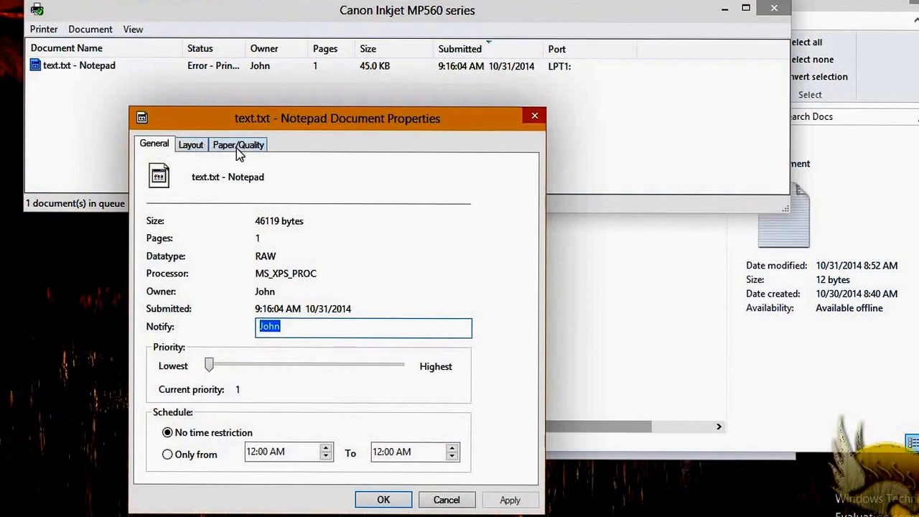
left_click(535, 116)
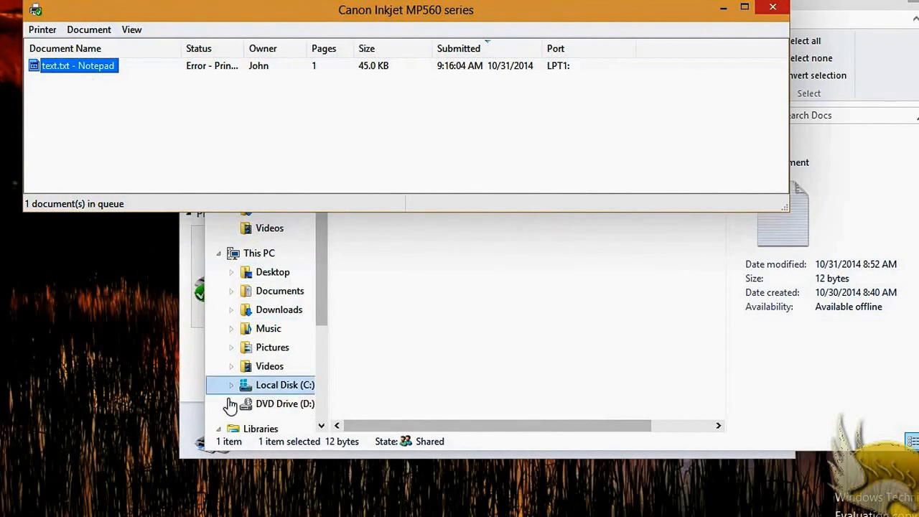
Review the Canon printer's security permissions again, comparing Manage documents for the individual user account and Everyone, and dismiss the properties without changes
left_click(188, 420)
right_click(228, 297)
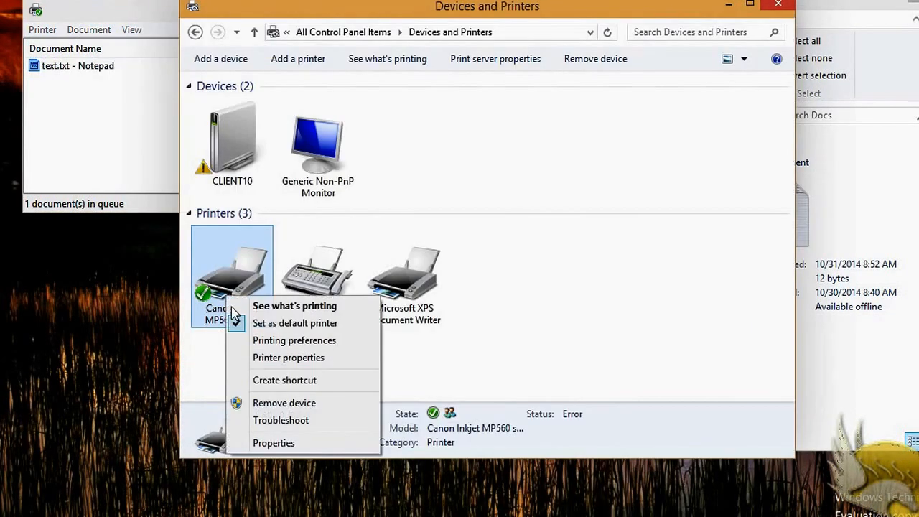
left_click(298, 358)
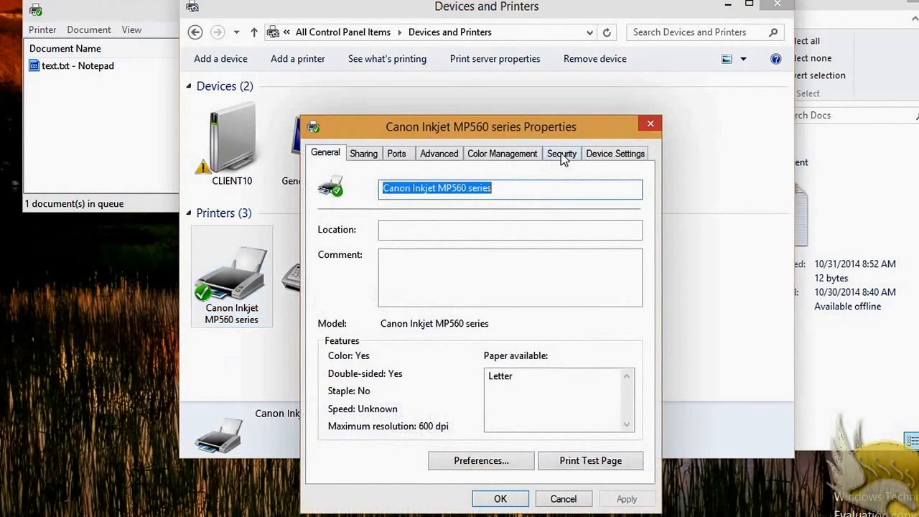
left_click(560, 153)
left_click(402, 230)
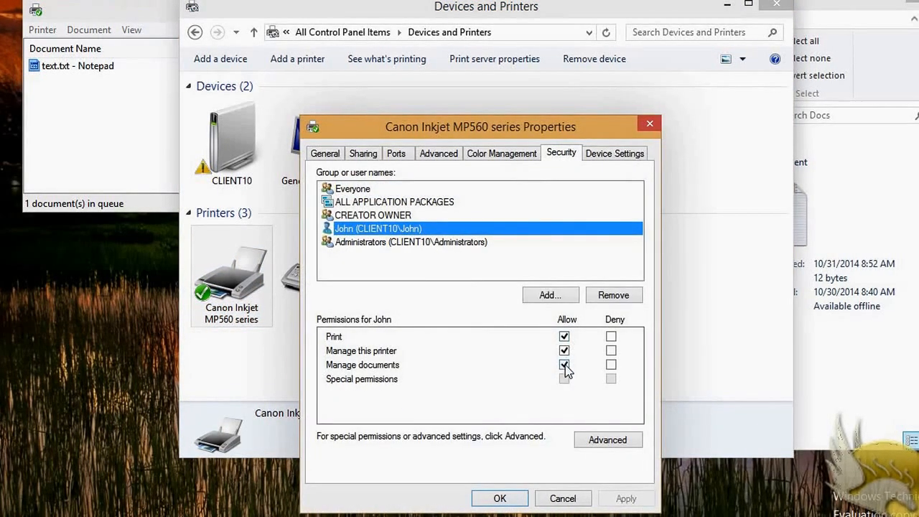
left_click(564, 365)
left_click(564, 365)
left_click(376, 189)
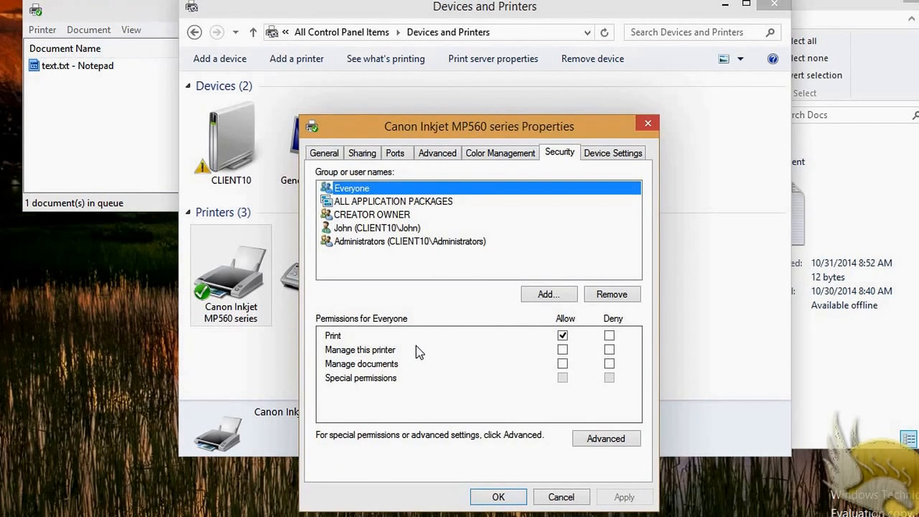
left_click(548, 496)
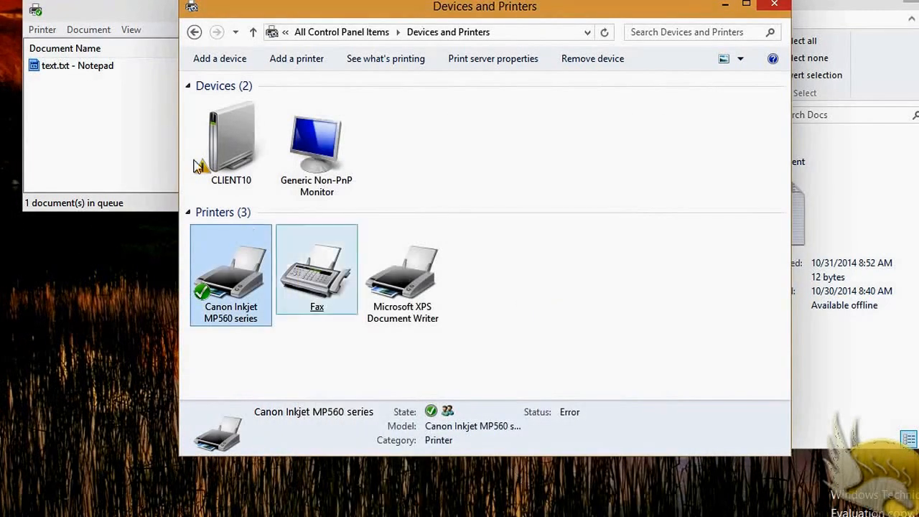
Cancel the text.txt job in the Canon print queue and close the queue window
right_click(87, 67)
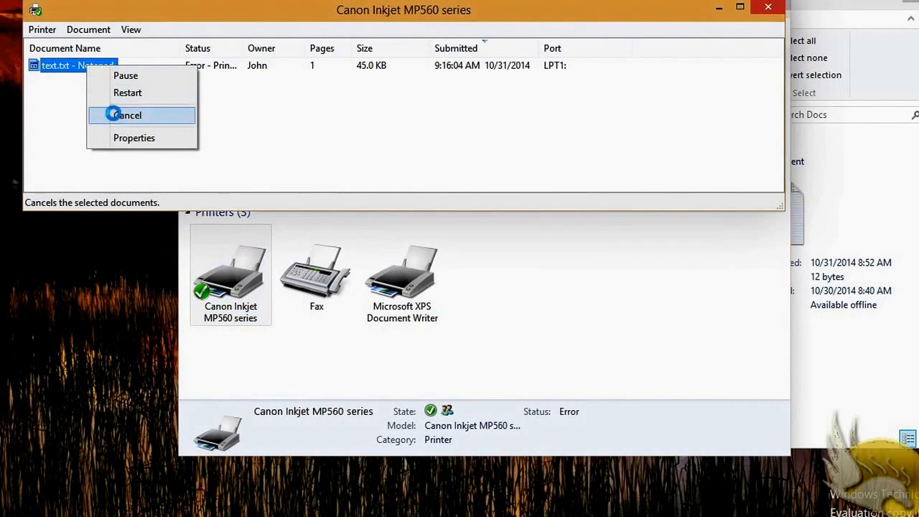
left_click(119, 115)
left_click(514, 237)
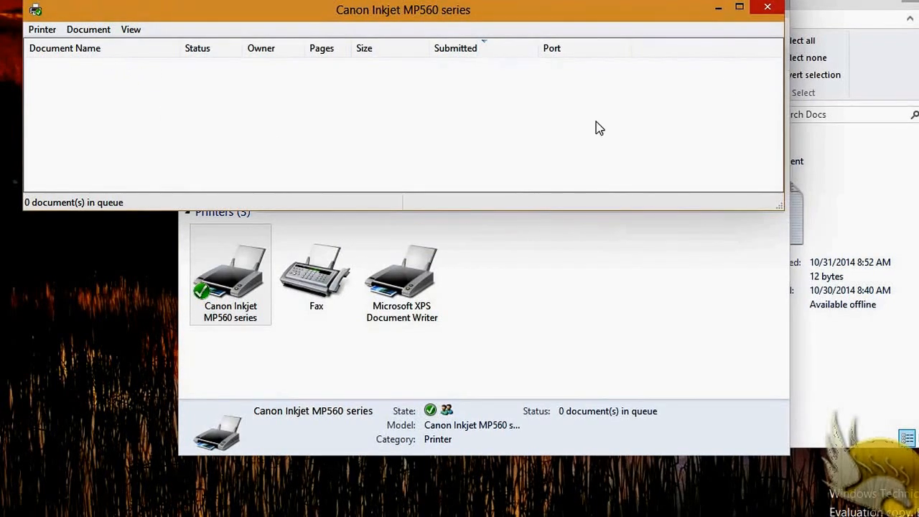
left_click(767, 7)
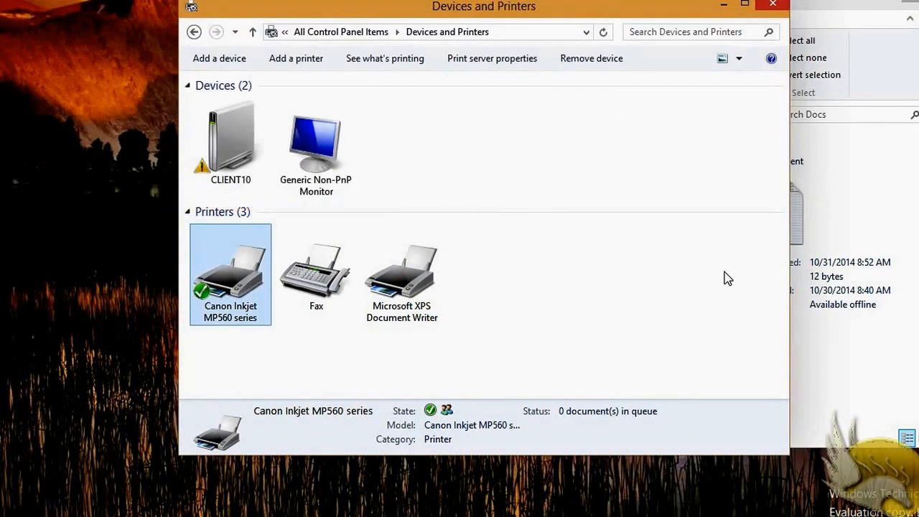
Check Location Settings from All Control Panel Items and return to the full list of items
left_click(352, 33)
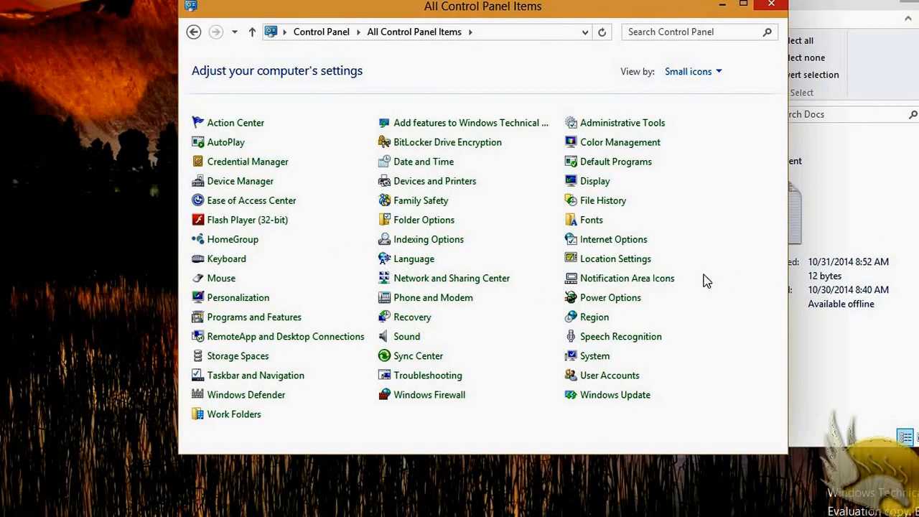
left_click(615, 258)
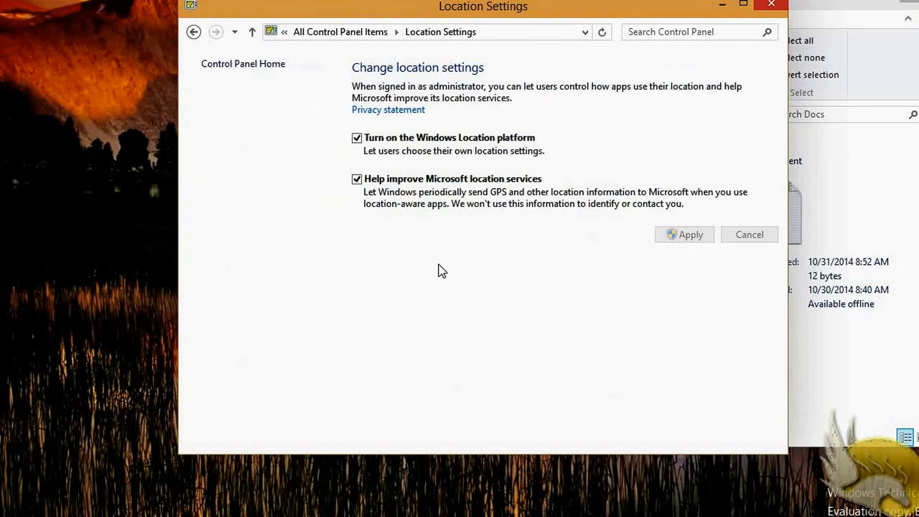
left_click(194, 32)
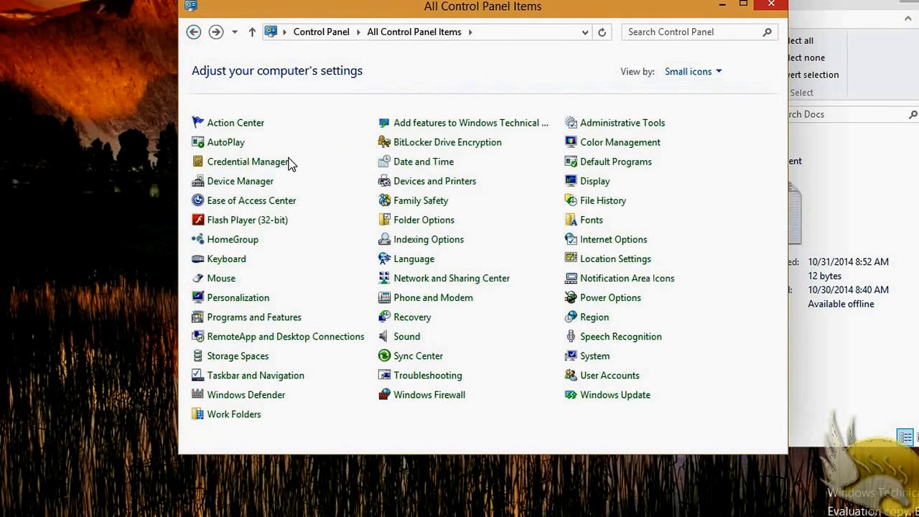
Begin adding a language from the Language preferences, trying the grouping by writing system and restoring the grouping by language name
left_click(402, 260)
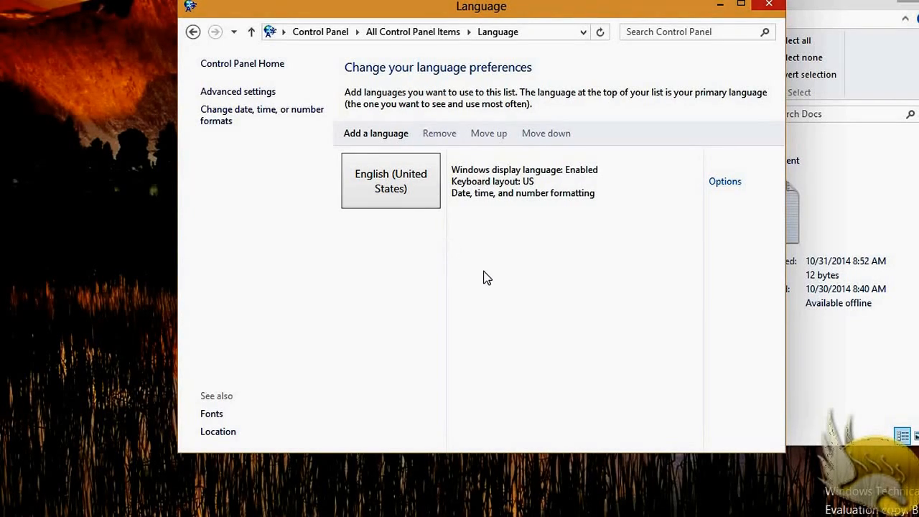
left_click(363, 135)
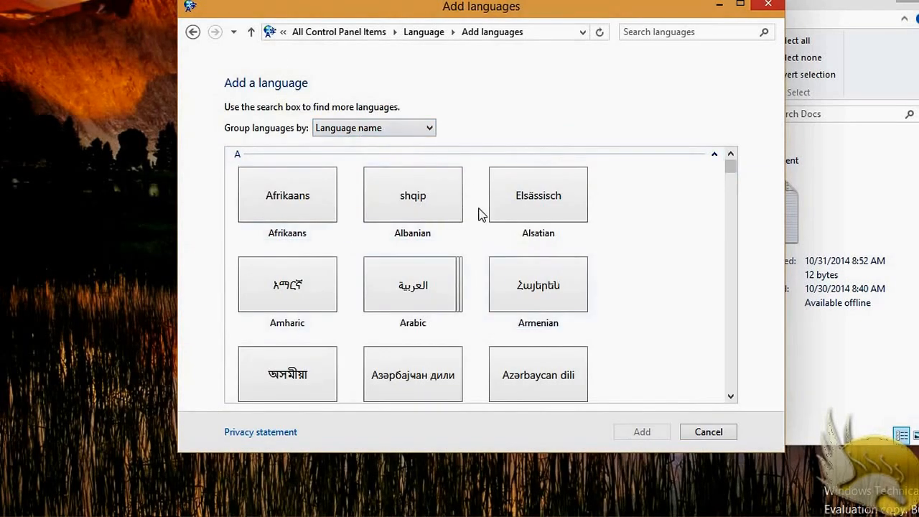
left_click(430, 130)
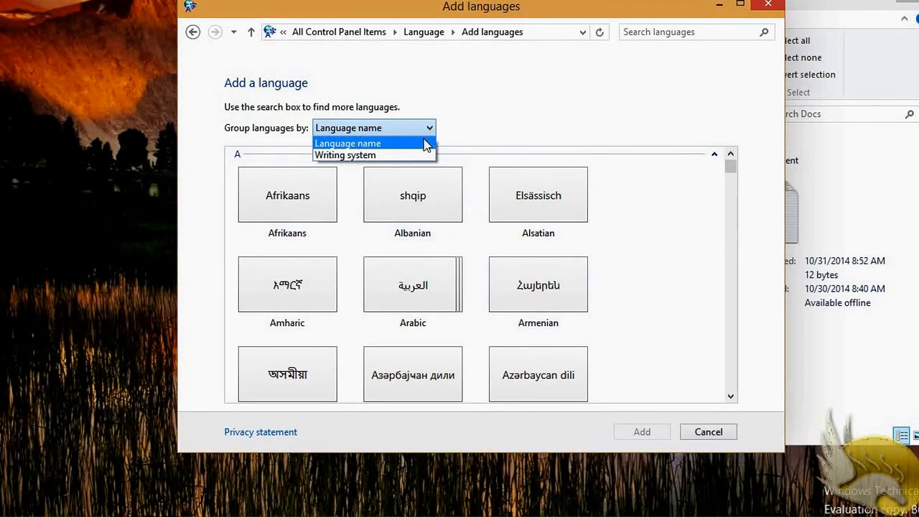
left_click(421, 155)
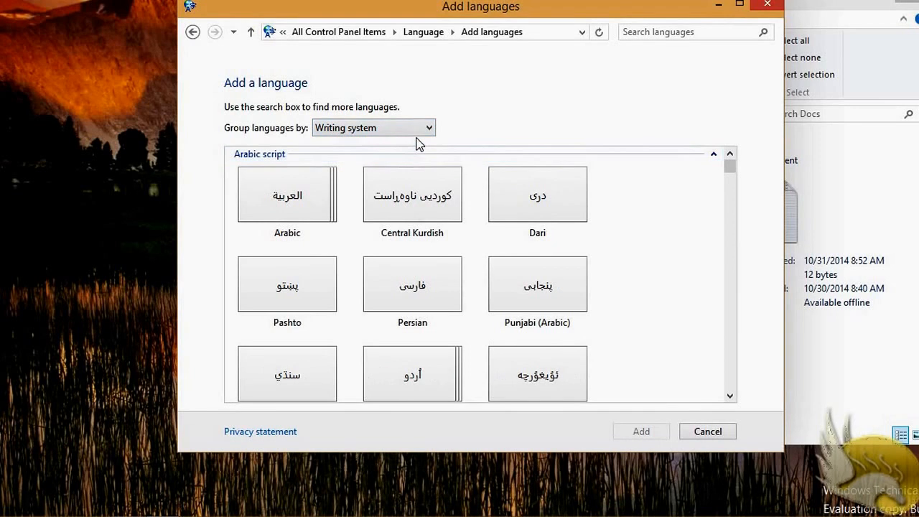
left_click(424, 128)
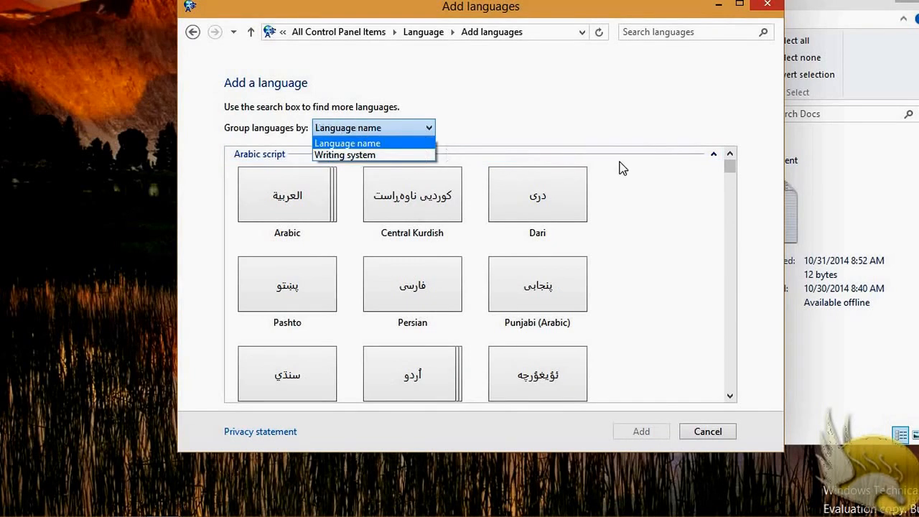
mouse_move(732, 172)
left_mouse_down()
mouse_move(730, 186)
mouse_move(724, 173)
left_mouse_up()
Browse the available languages from A to F, selecting Arabic and French in turn
left_click(423, 267)
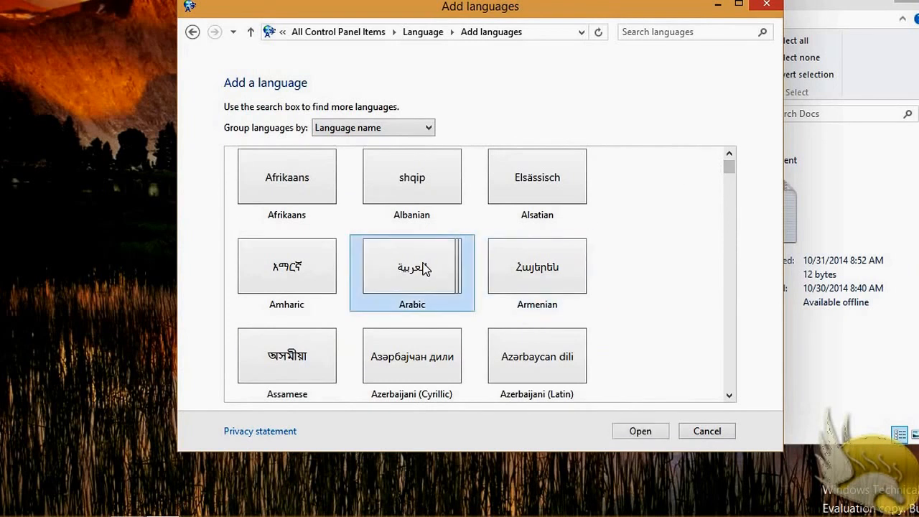
left_click_drag(731, 171, 733, 217)
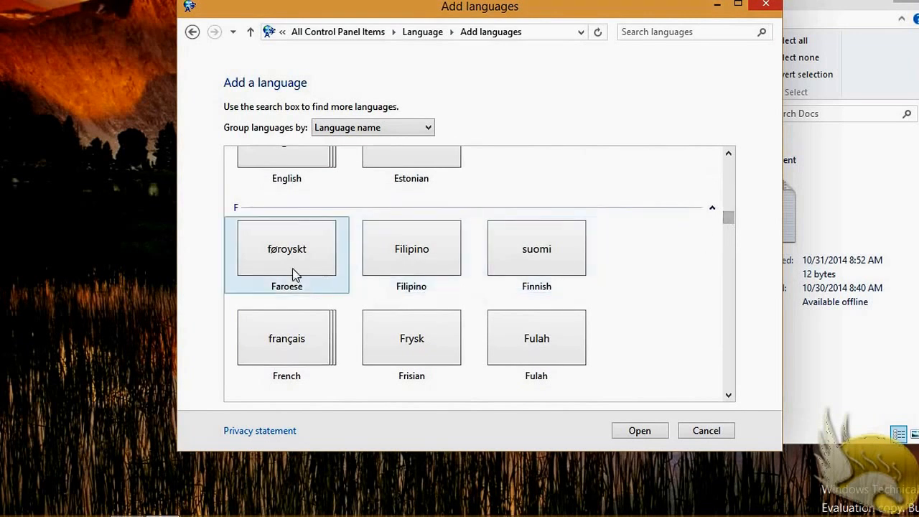
left_click(285, 350)
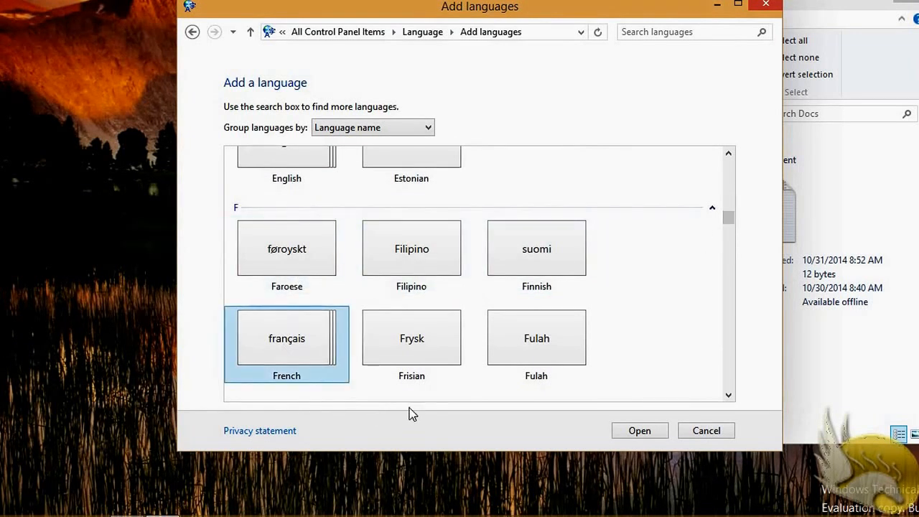
mouse_move(730, 223)
left_mouse_down()
mouse_move(726, 196)
mouse_move(721, 241)
mouse_move(719, 220)
left_mouse_up()
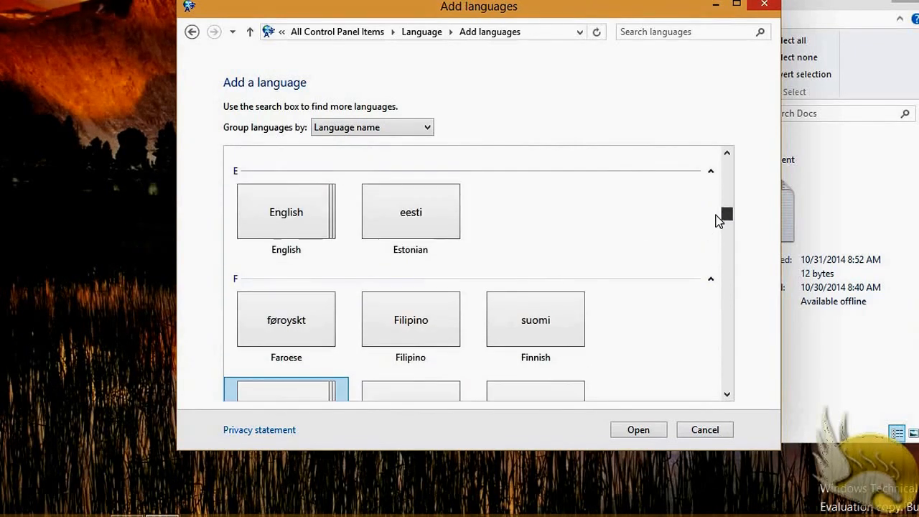
Review the regional variants of English, select English (United Kingdom), and return to the language list without adding it
left_click(295, 235)
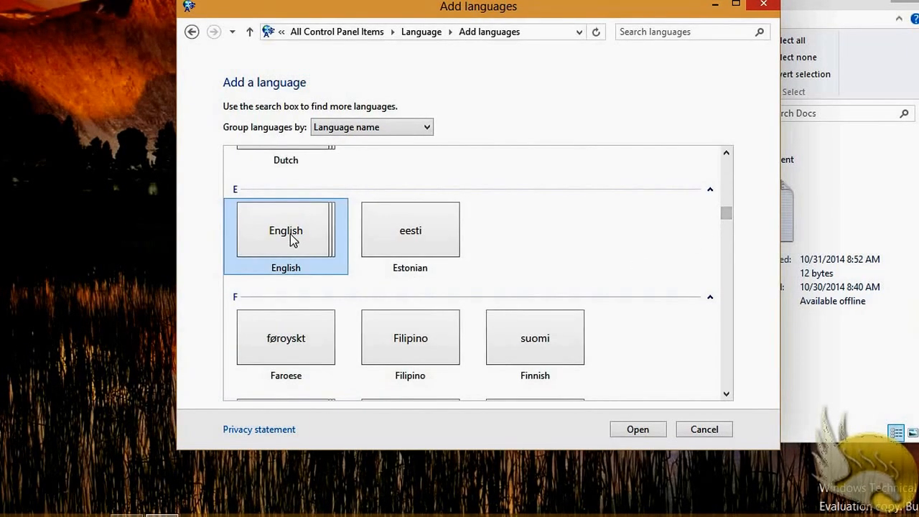
left_click(635, 430)
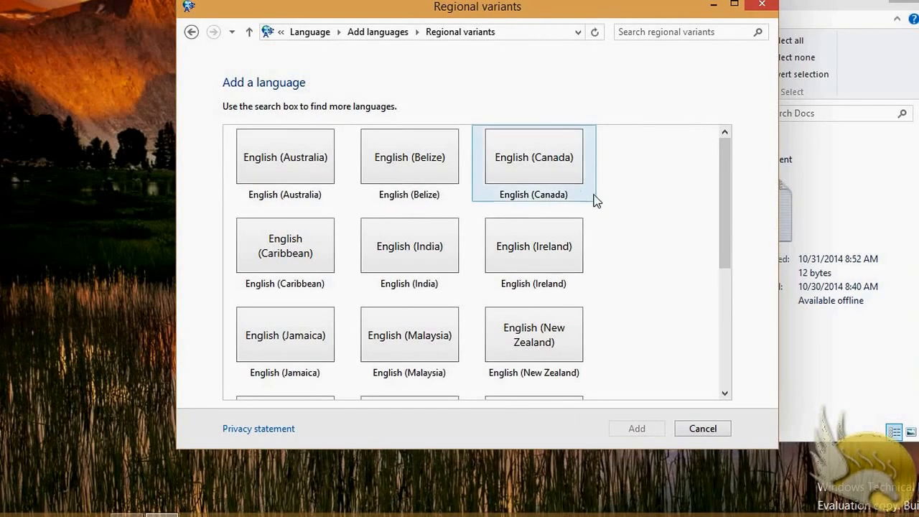
scroll(630, 215, "down", 2)
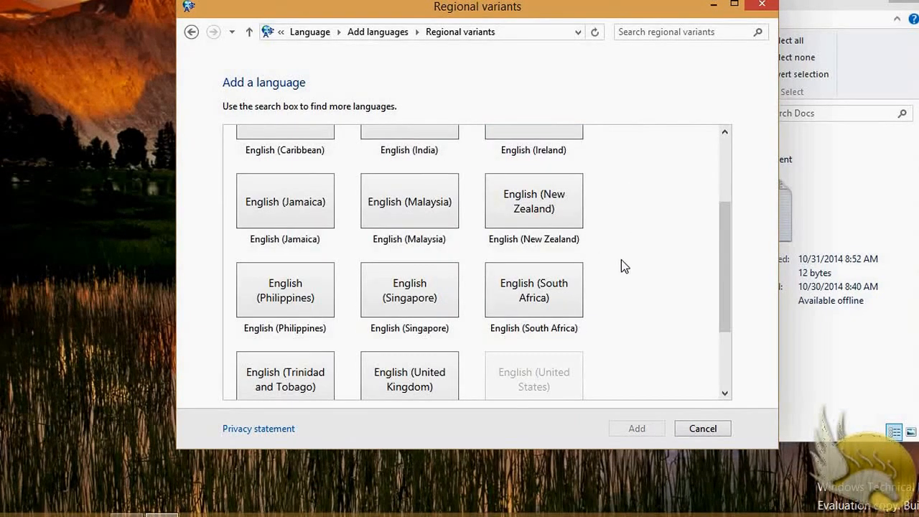
scroll(621, 259, "down", 2)
left_click(430, 272)
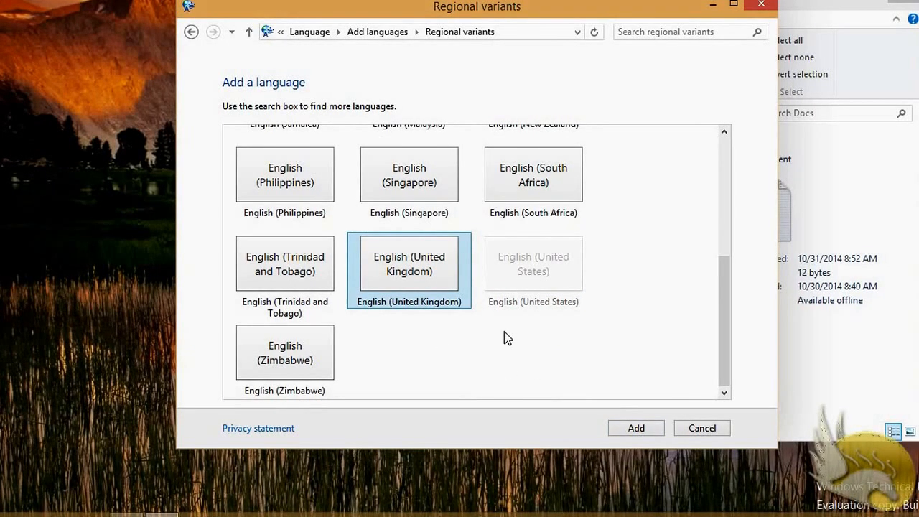
left_click(390, 31)
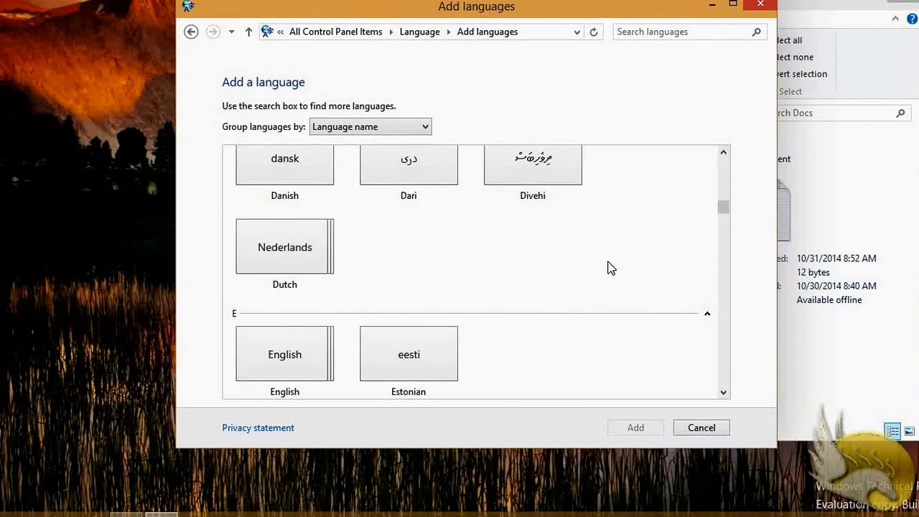
Add the French (France) variant to the language preferences and close the Language window
scroll(623, 284, "down", 5)
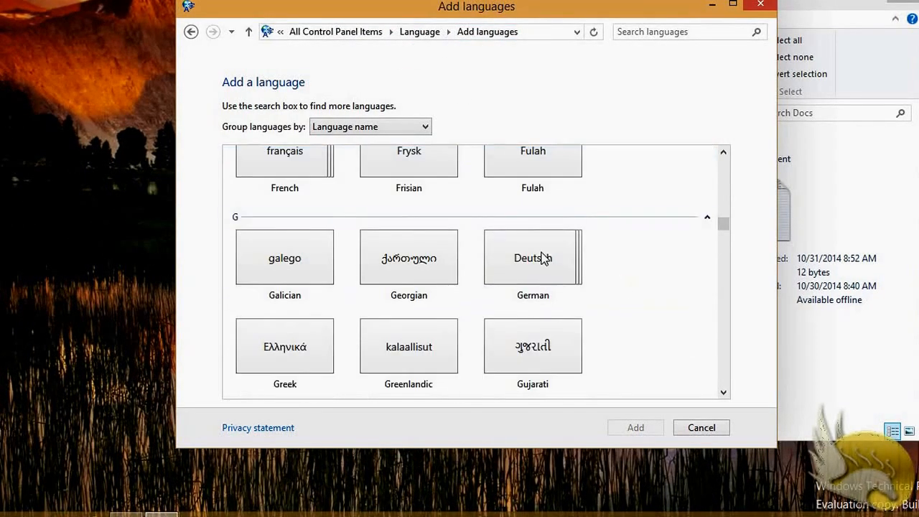
left_click(303, 168)
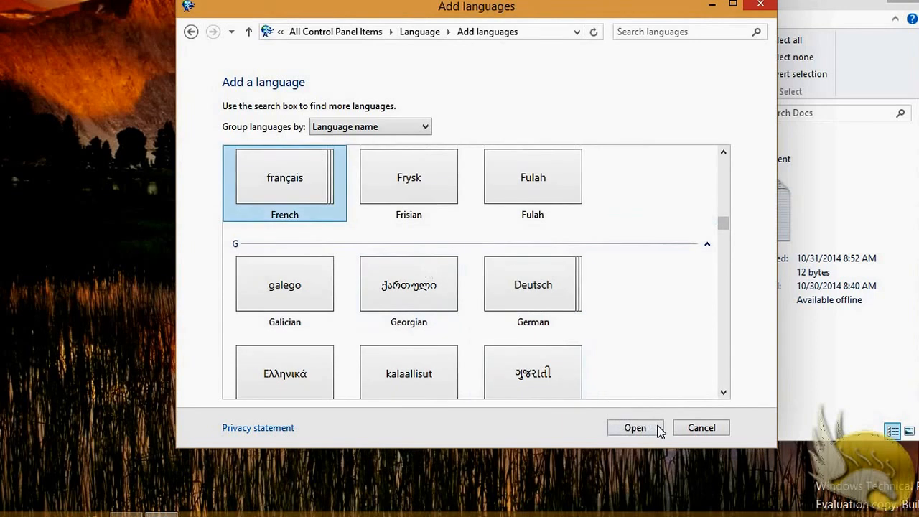
left_click(655, 430)
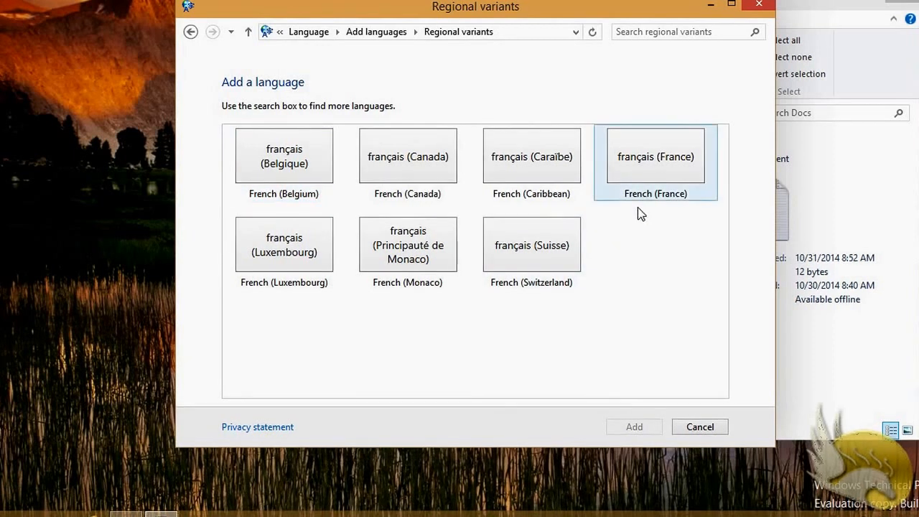
left_click(637, 168)
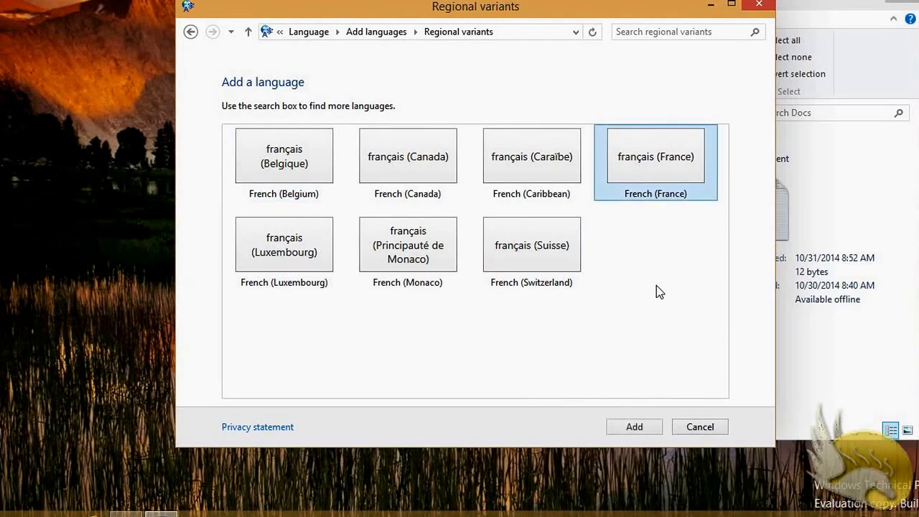
left_click(622, 425)
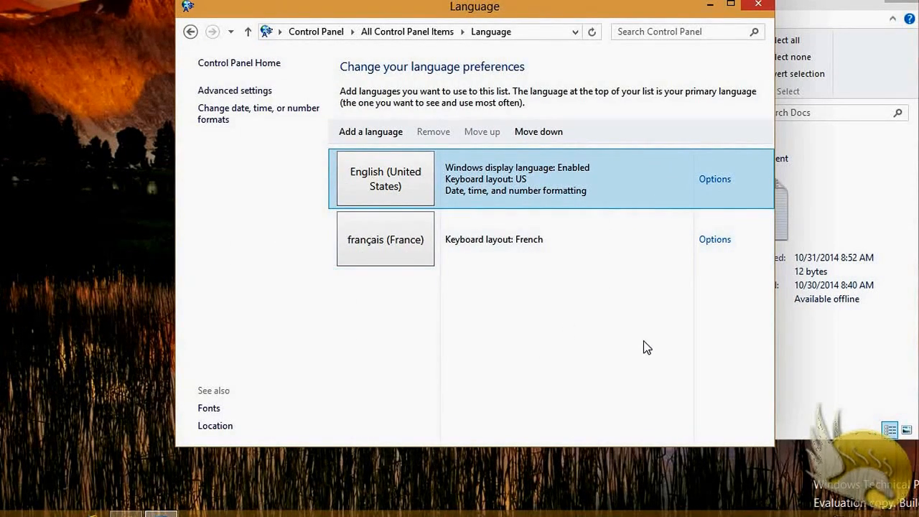
left_click(759, 4)
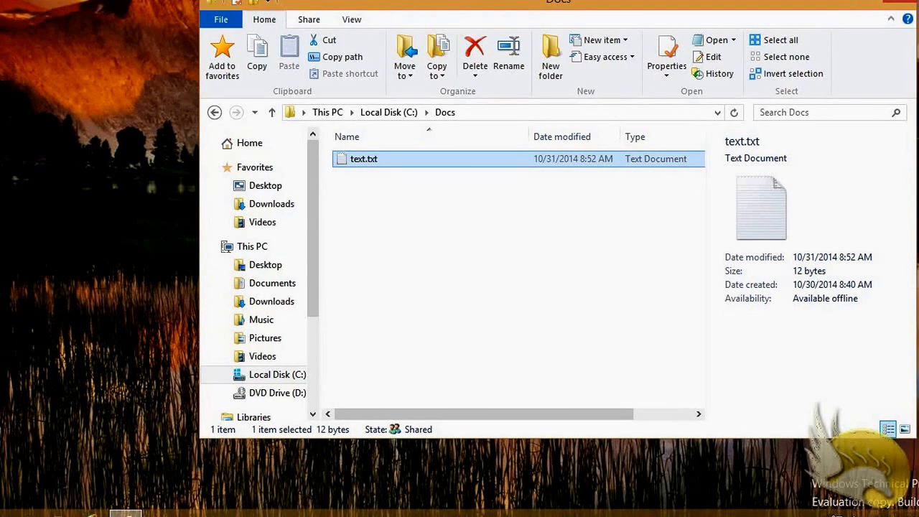
Try toggling the input language between English and French, and select French (France) with the French keyboard
key("alt")
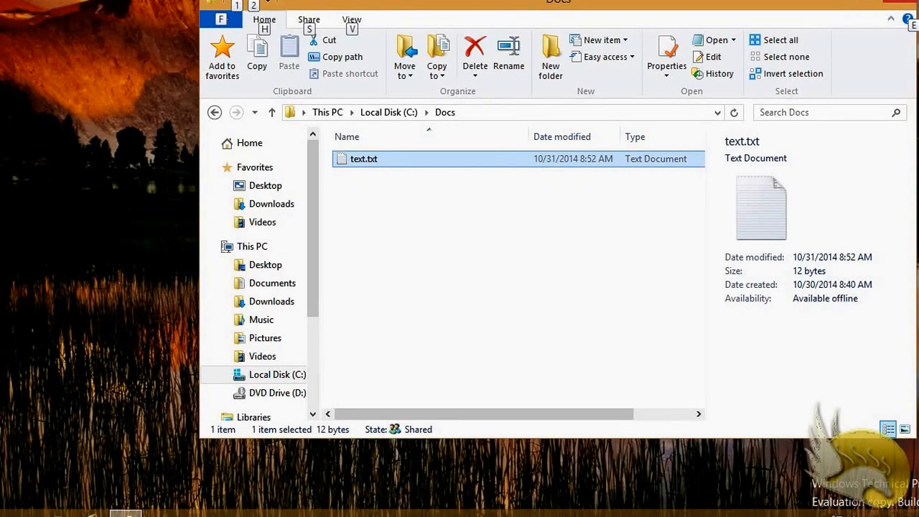
key("alt")
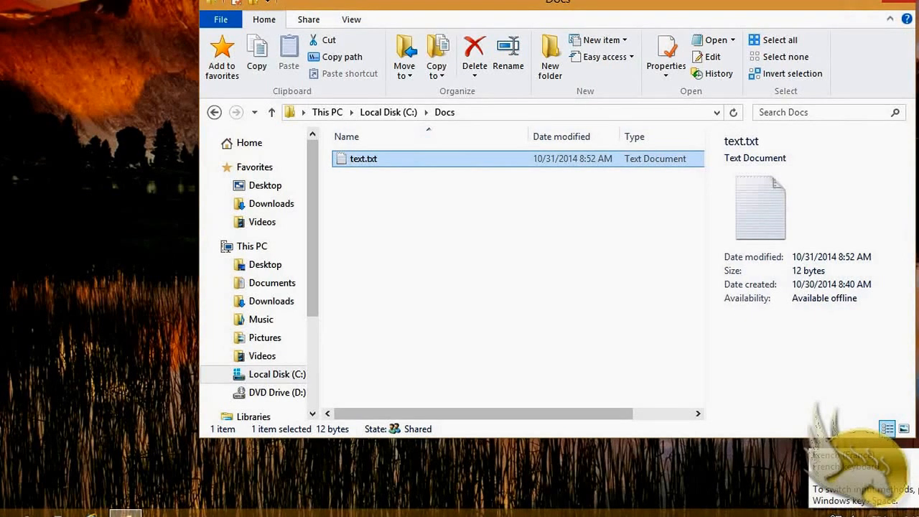
key("alt")
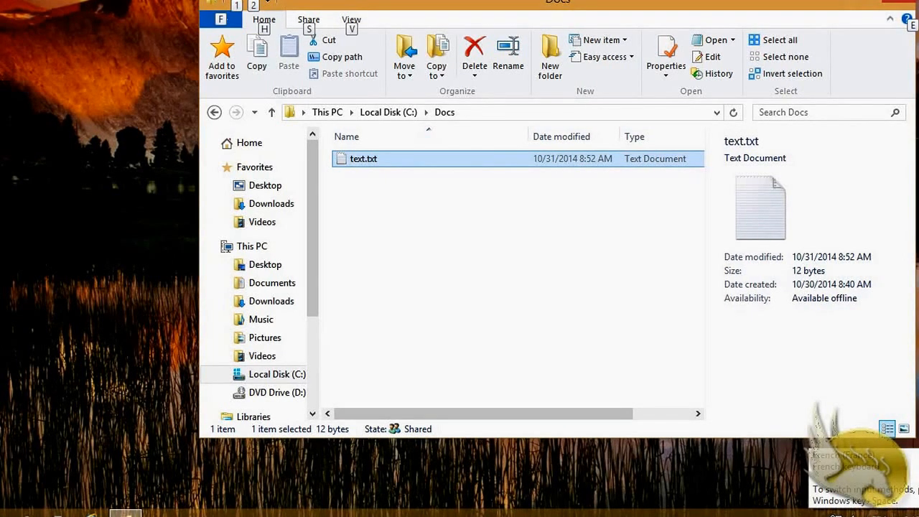
key("alt")
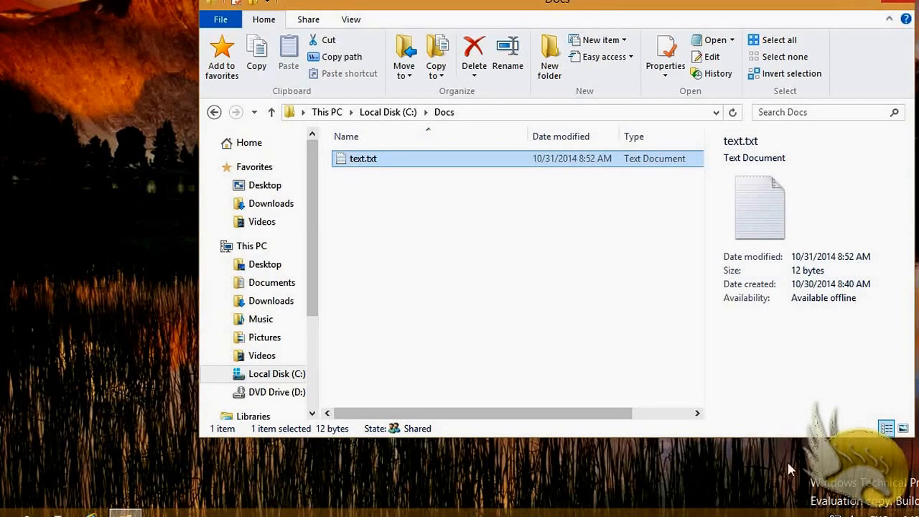
key("super+space")
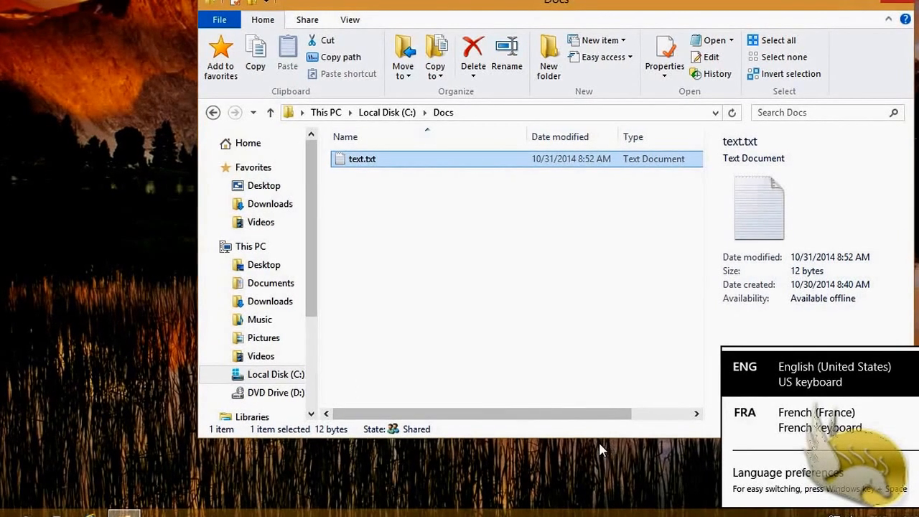
left_click(772, 422)
Open text.txt in Notepad and enter "ihipaje $z"pehfdc,;q%§ùqùzaaezdzeaxqSGHYJBV" on a new line using the French keyboard
double_click(361, 162)
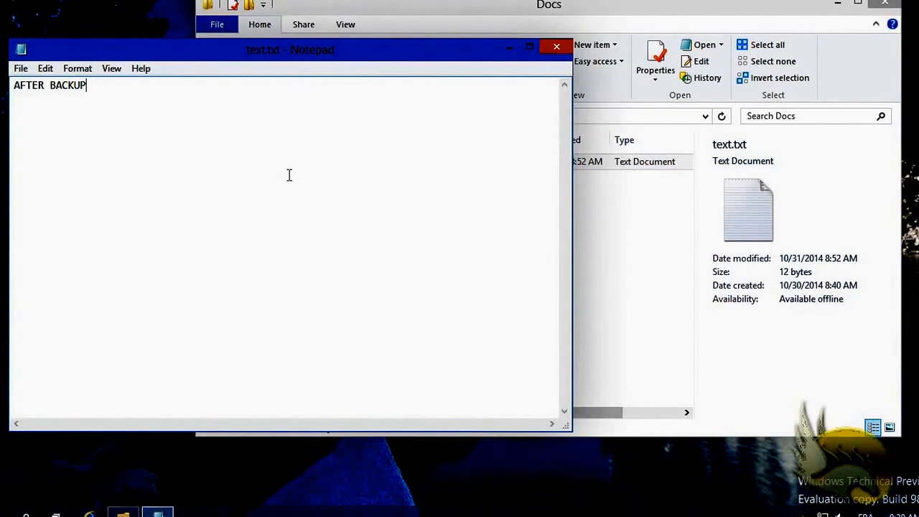
key("Return")
type("ihipaje  $z\"pe")
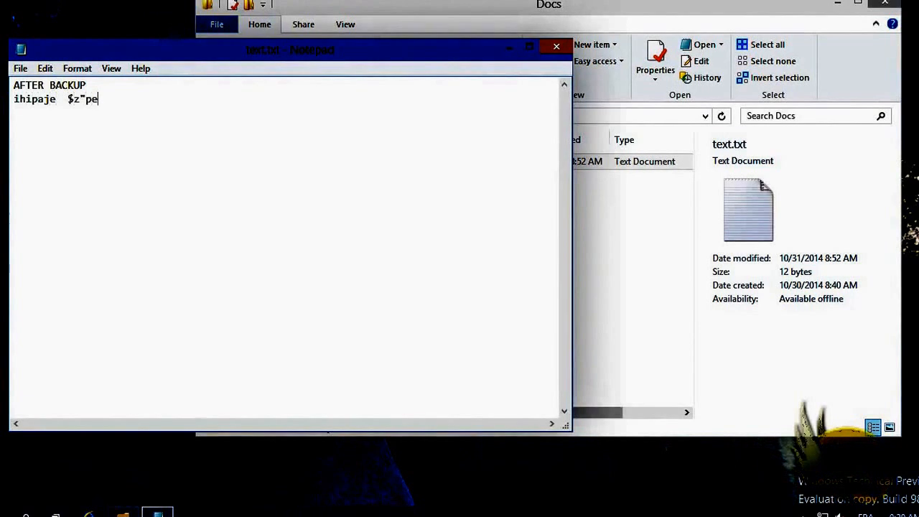
type("hfdc,;q%§ùqùzaaez")
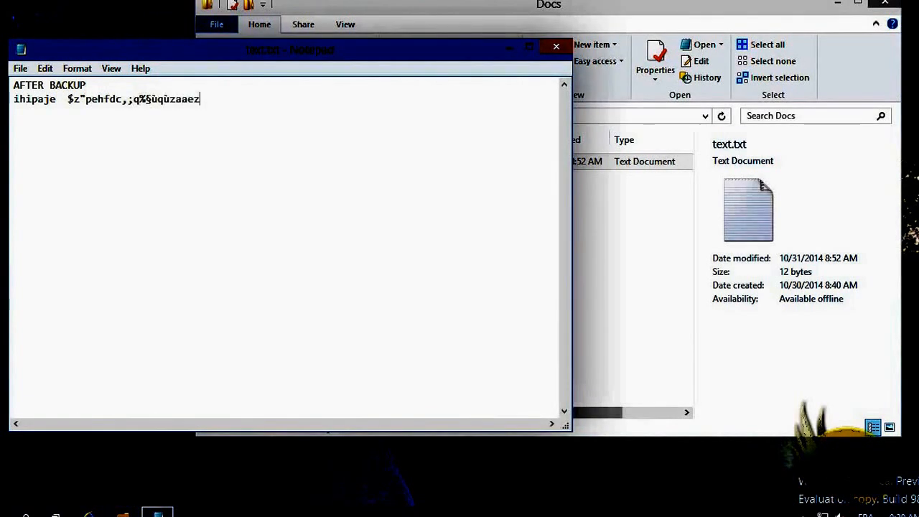
type("dzeaxqS")
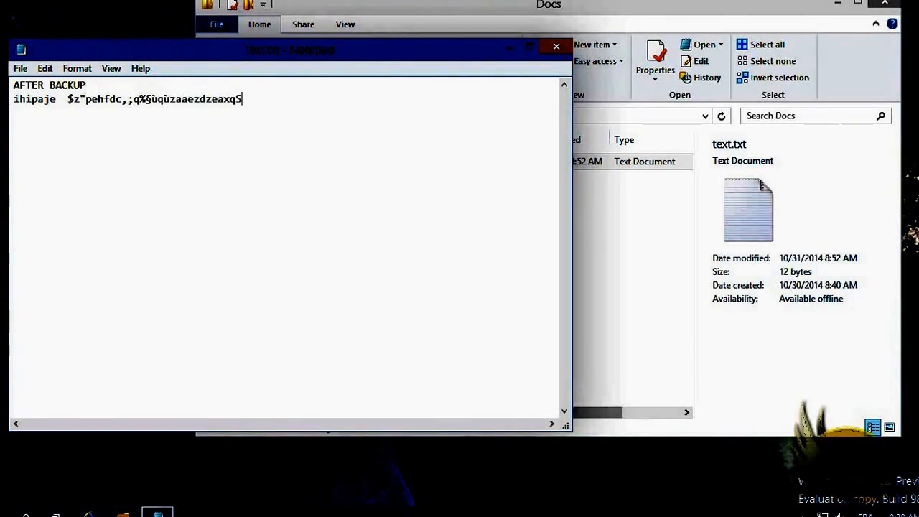
type("GHYJBV")
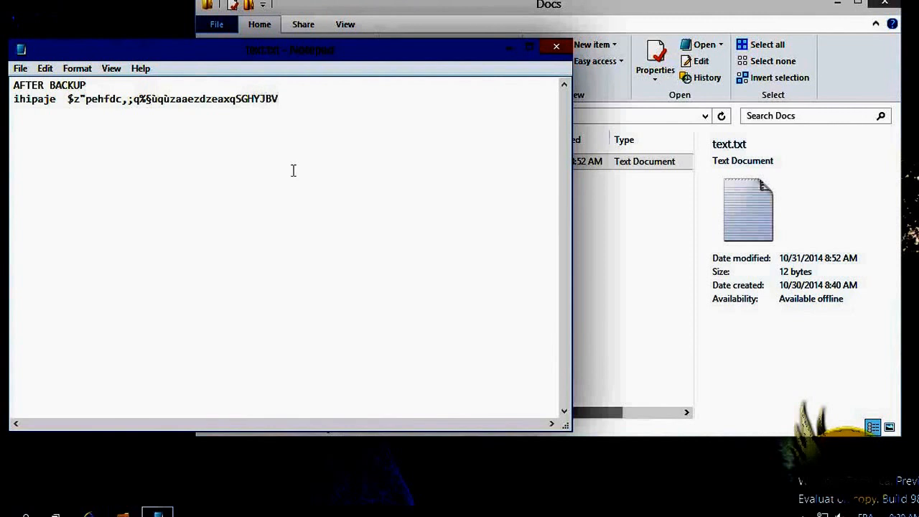
Enter "wsferytyk tjrgwffe$" on the next line using the English keyboard, and close text.txt without saving
key("Return")
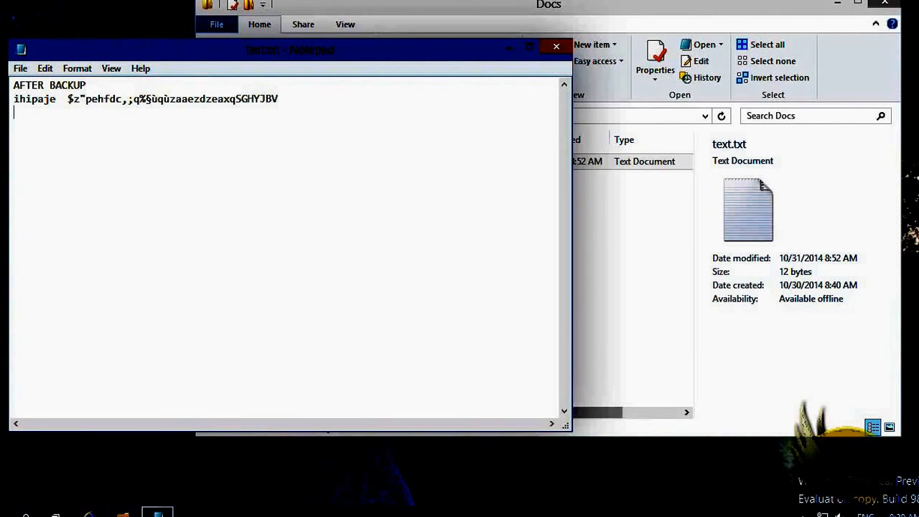
type("wsferytyk tjrgw")
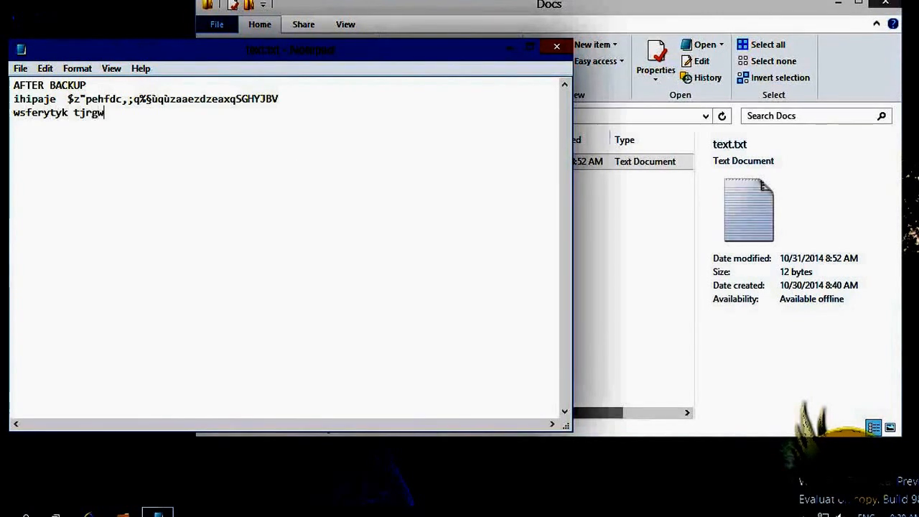
type("ffe$")
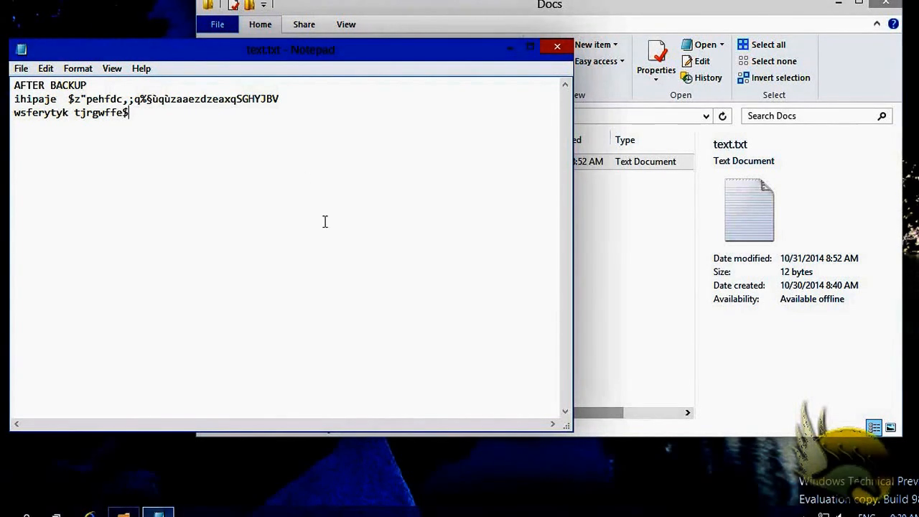
left_click(557, 46)
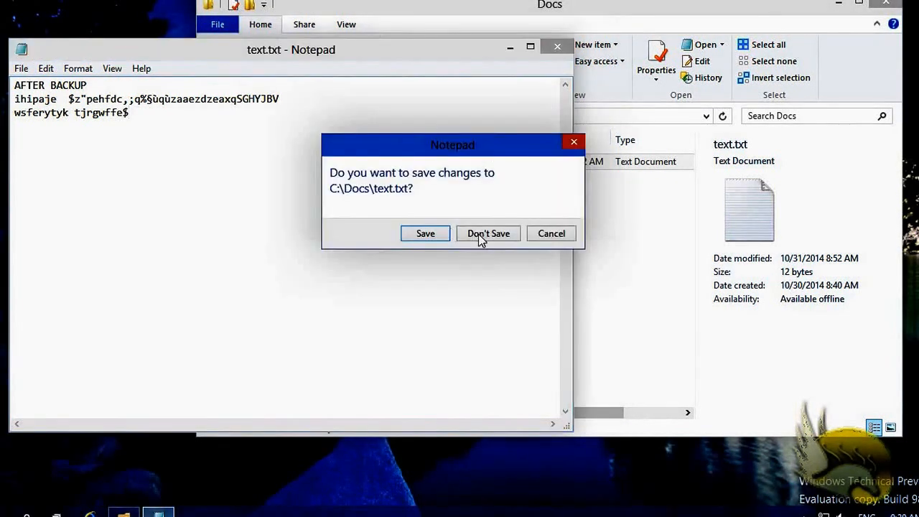
left_click(481, 235)
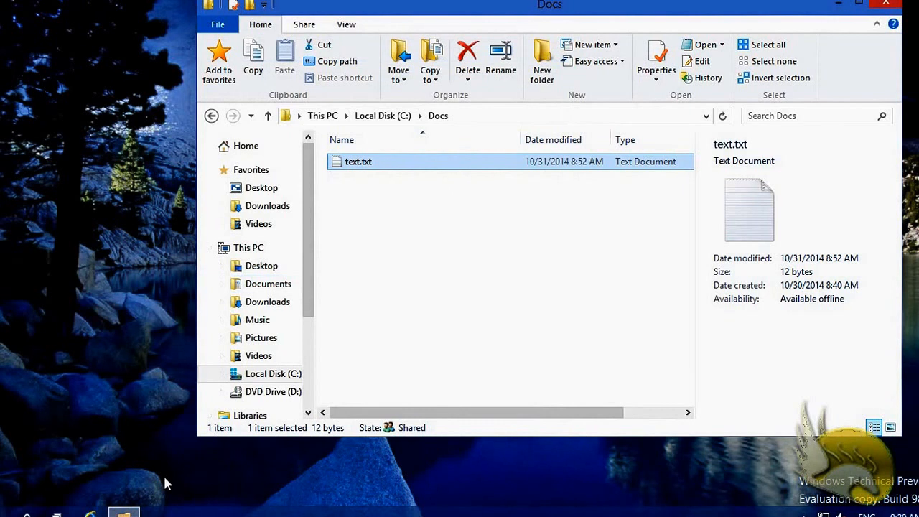
Reopen the Control Panel and view the installed programs in Programs and Features
right_click(8, 510)
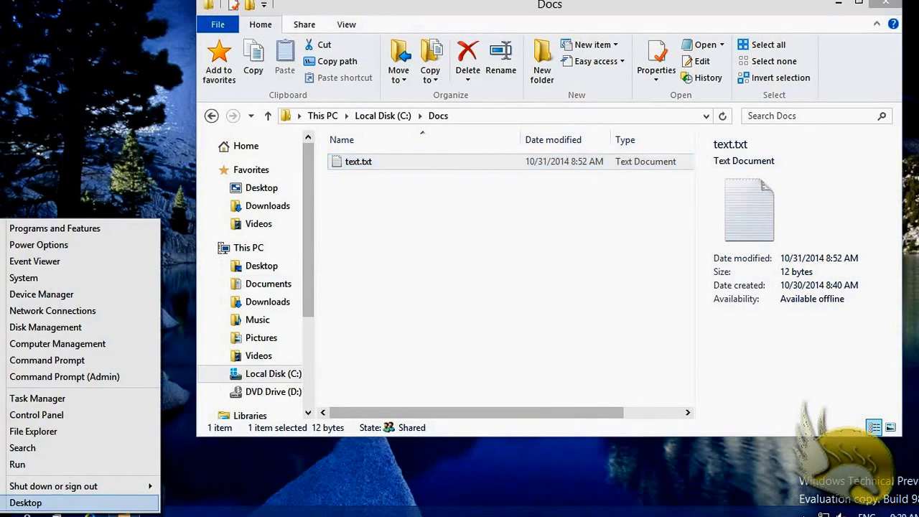
left_click(55, 419)
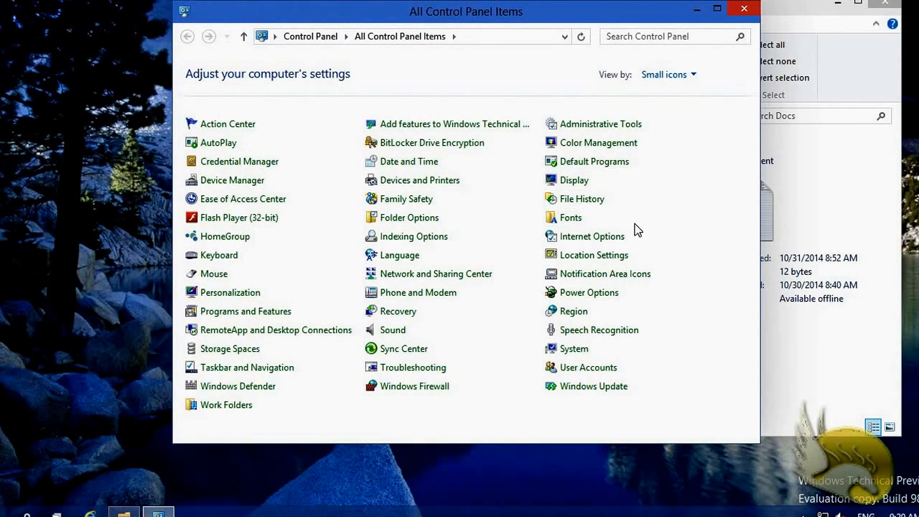
left_click(231, 315)
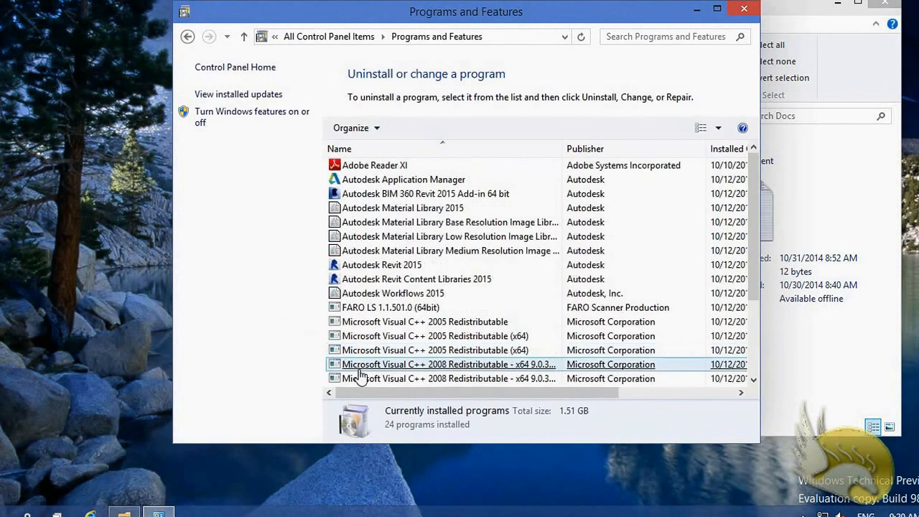